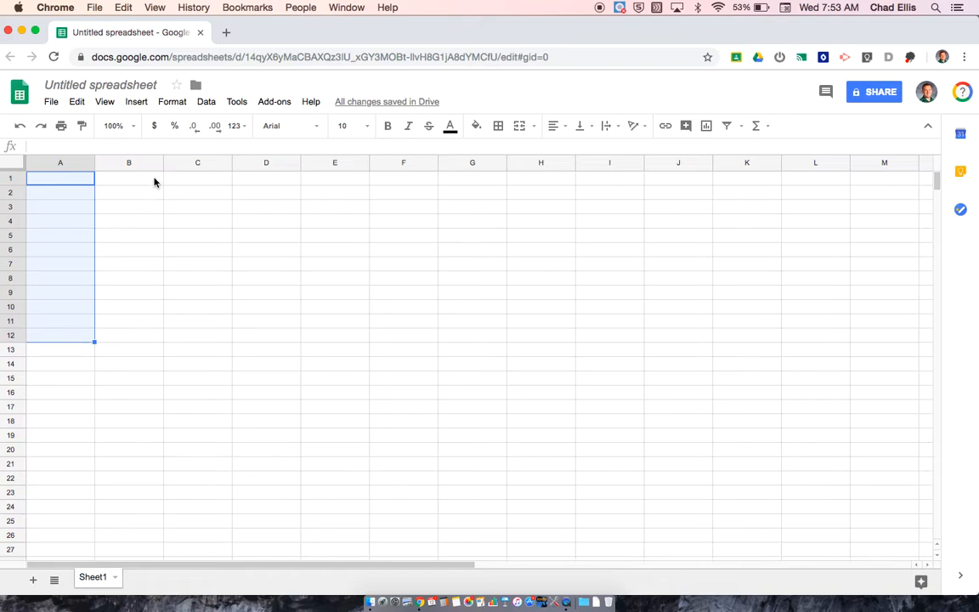
# Enter the column headers "Time (min)" in A1 and "Temperature (Degrees C)" in B1.
pyautogui.moveTo(157, 180); pyautogui.dragTo(148, 340)
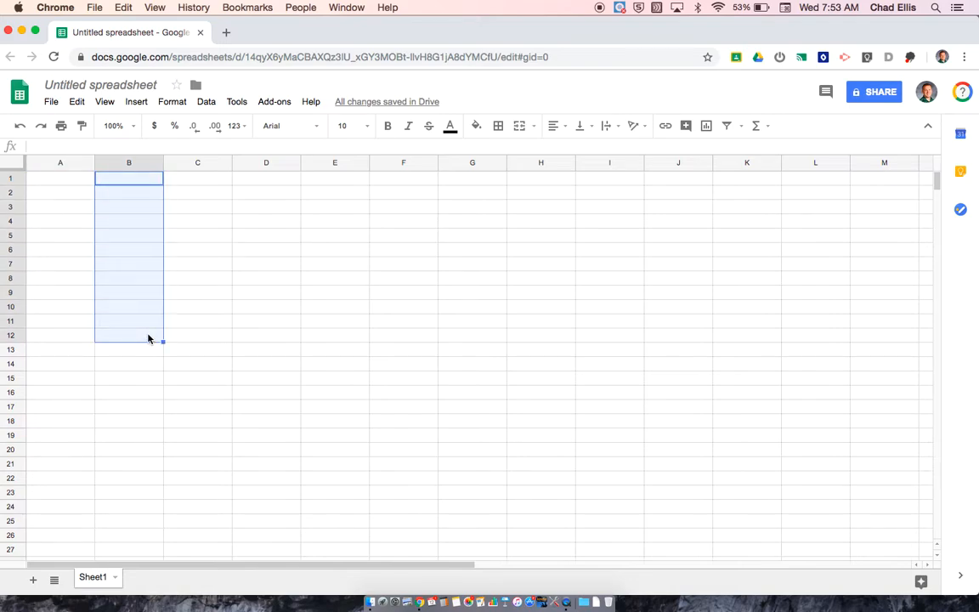
pyautogui.click(60, 182)
pyautogui.write('T')
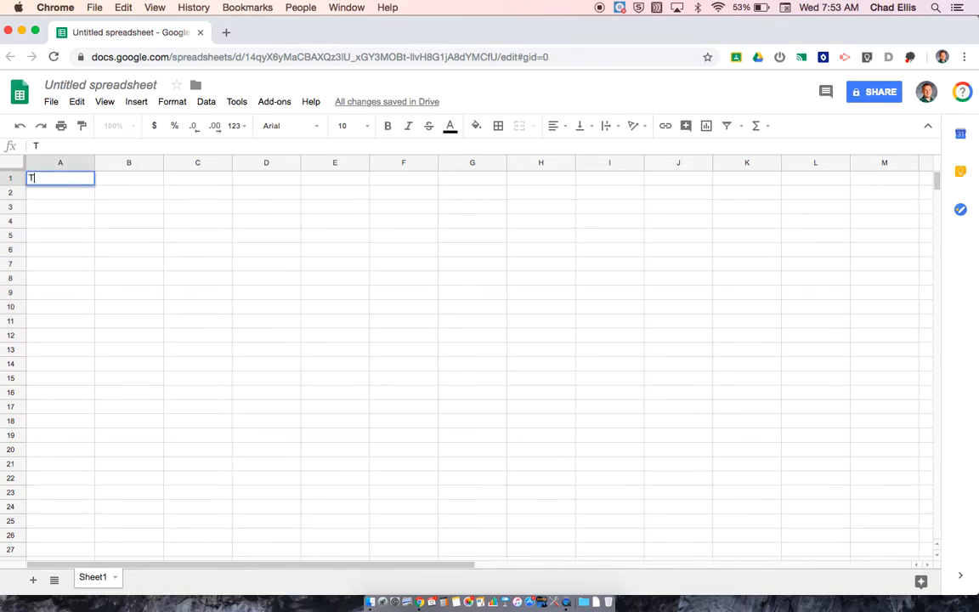
pyautogui.write('ime (min)')
pyautogui.press('Return')
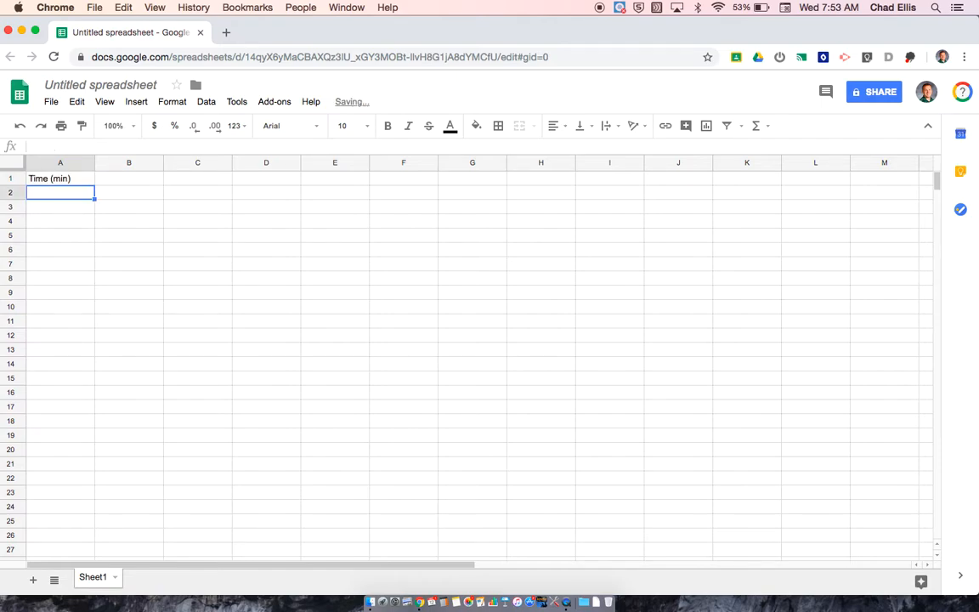
pyautogui.press('Up')
pyautogui.press('Right')
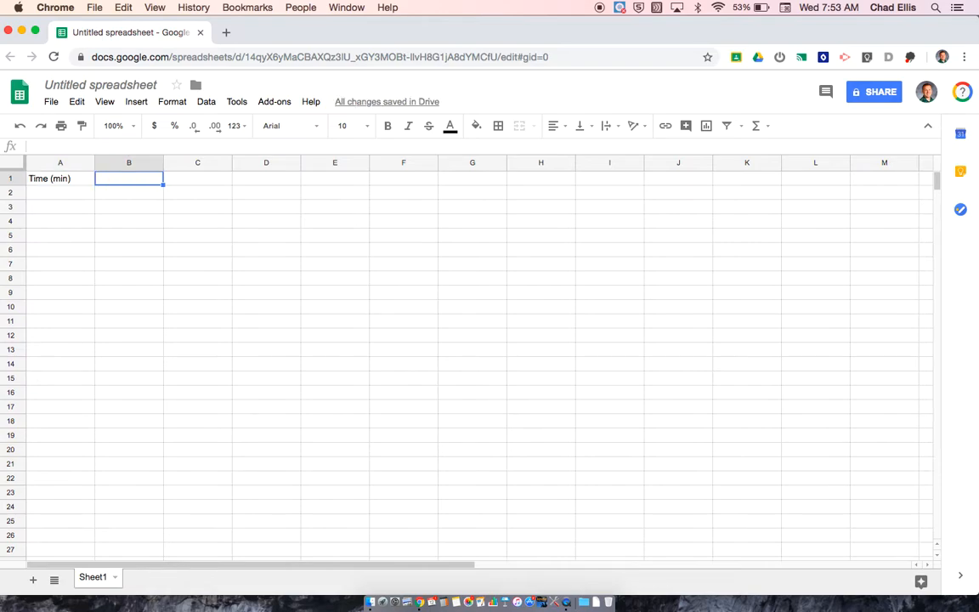
pyautogui.write('Tempera')
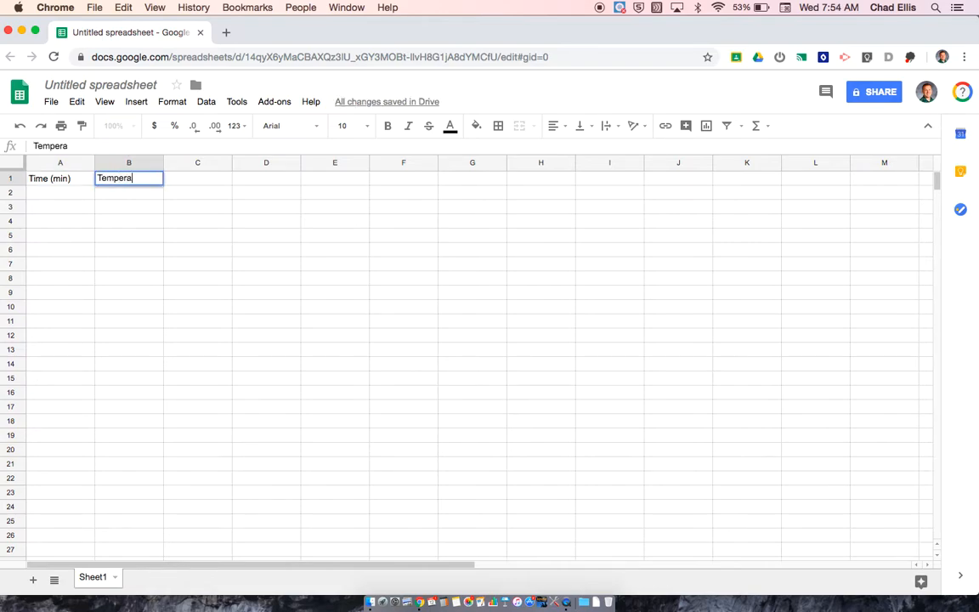
pyautogui.write('ture (Degrees C')
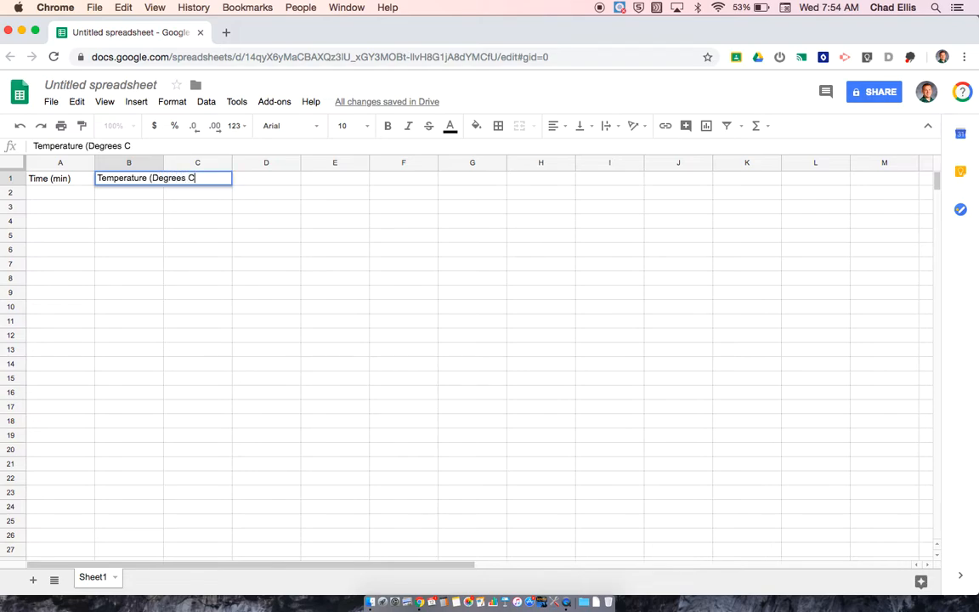
pyautogui.write(')')
pyautogui.press('Return')
# Fill A2:A11 with the times from 0.5 to 5 minutes in increments of 0.5.
pyautogui.press('Left')
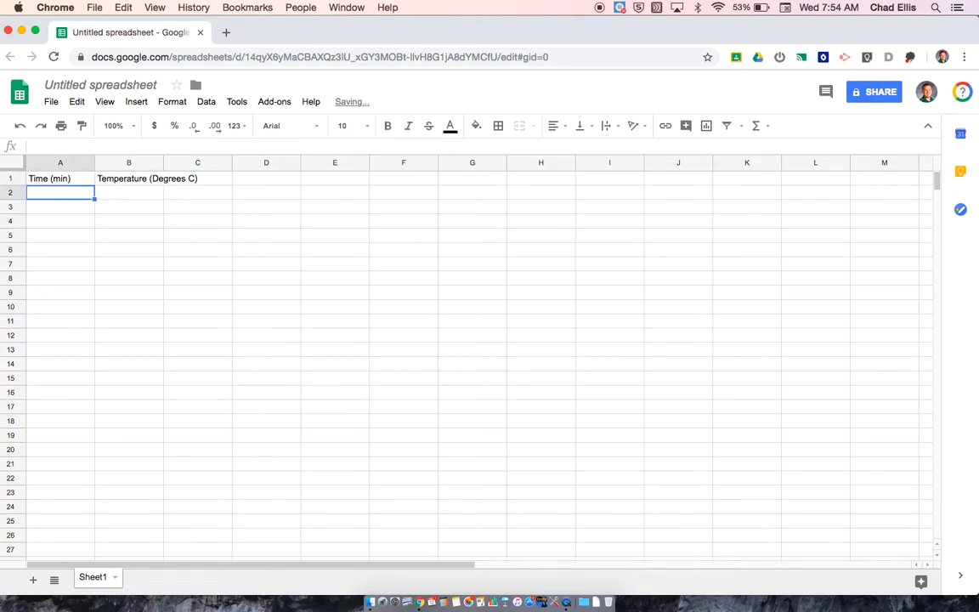
pyautogui.write('0.5')
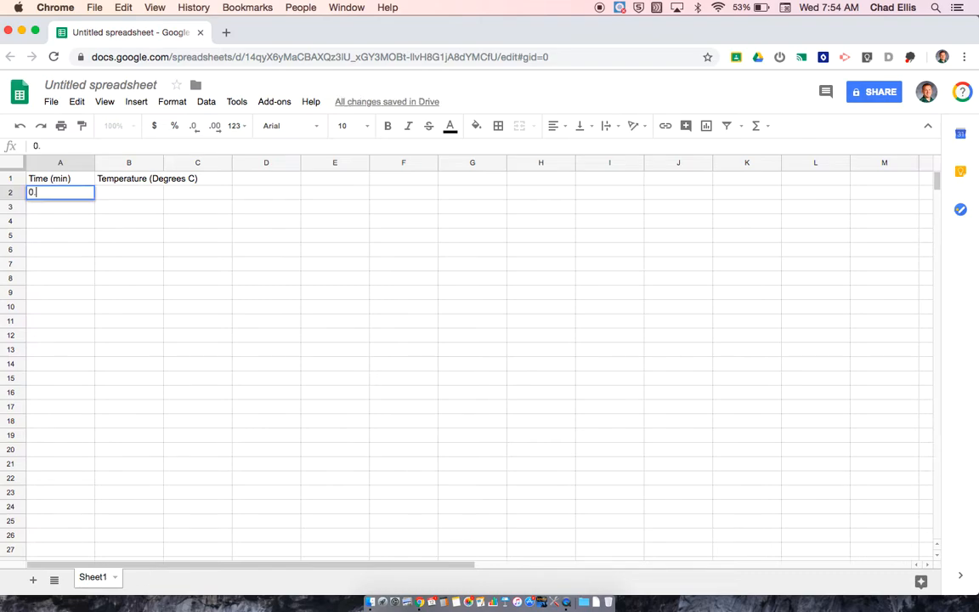
pyautogui.press('Return')
pyautogui.write('1')
pyautogui.press('Return')
pyautogui.write('1.5')
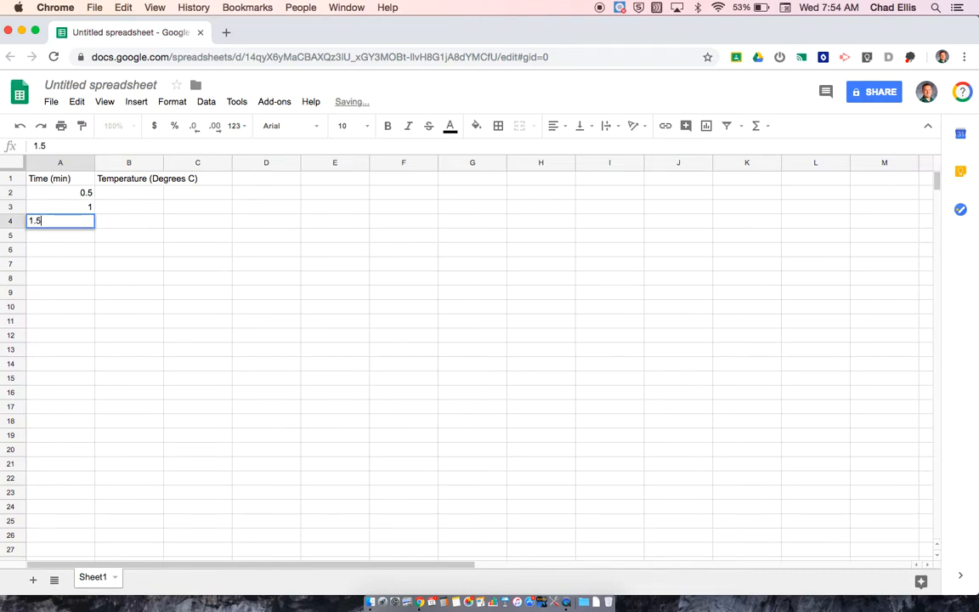
pyautogui.press('Return')
pyautogui.write('2')
pyautogui.press('Return')
pyautogui.write('2.5')
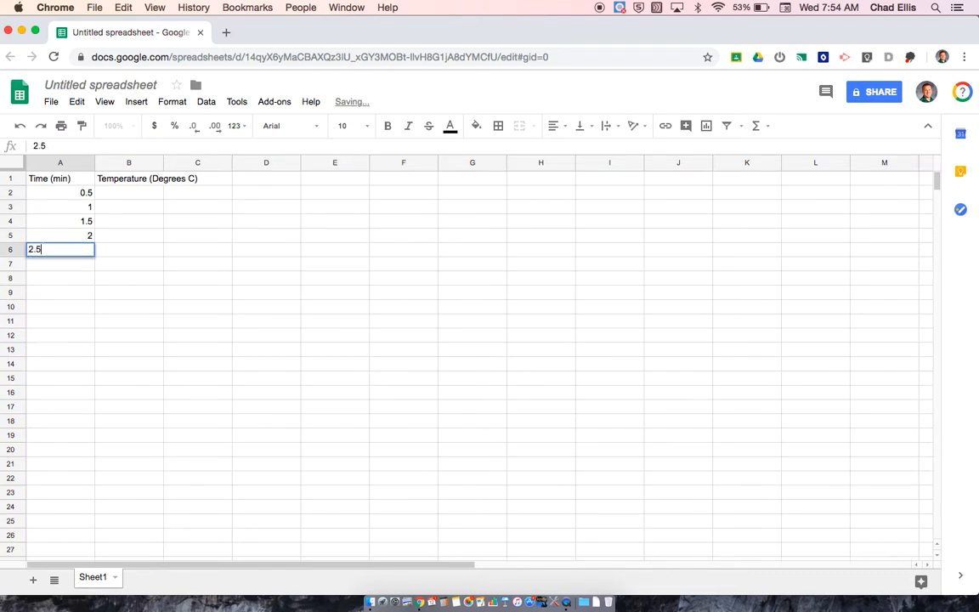
pyautogui.press('Return')
pyautogui.write('3')
pyautogui.press('Return')
pyautogui.write('3.5')
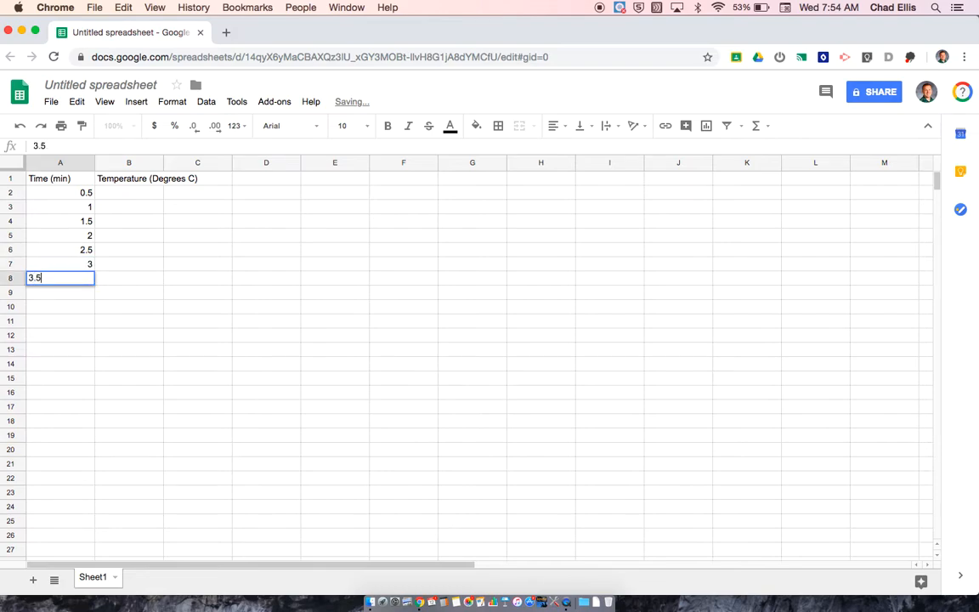
pyautogui.press('Return')
pyautogui.write('4')
pyautogui.press('Return')
pyautogui.write('4.')
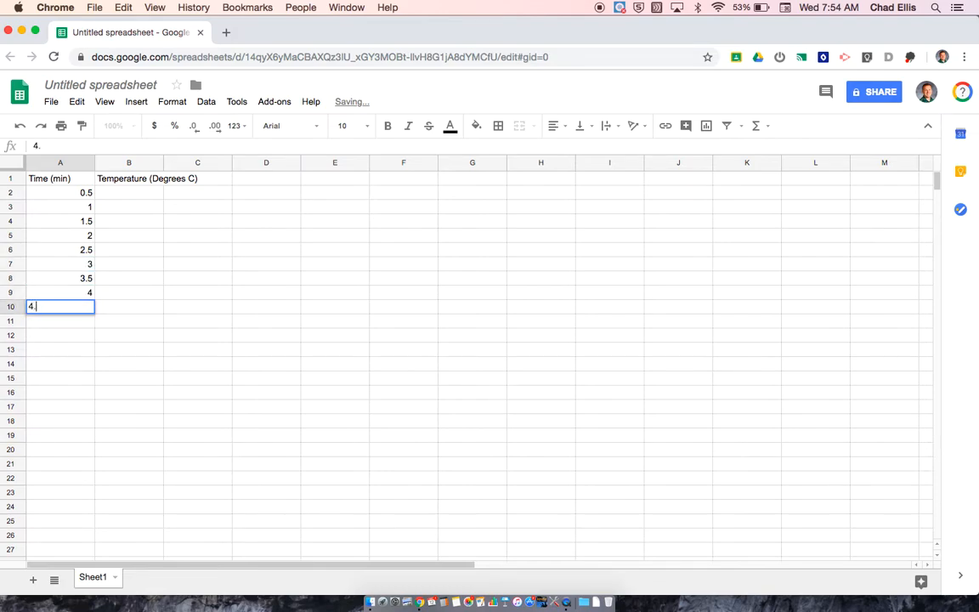
pyautogui.write('5')
pyautogui.press('Return')
pyautogui.write('5')
pyautogui.press('Return')
pyautogui.press('Up')
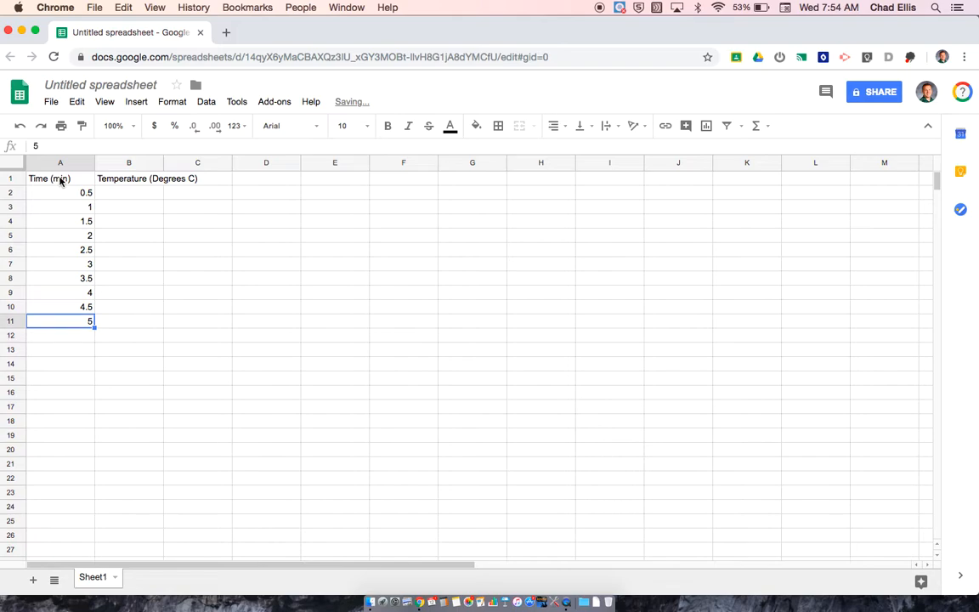
# Enter the temperatures 12, 15, 24, 28, 29, 34, 38, 43, 48 and 52 in B2:B11.
pyautogui.click(134, 193)
pyautogui.write('12')
pyautogui.press('Return')
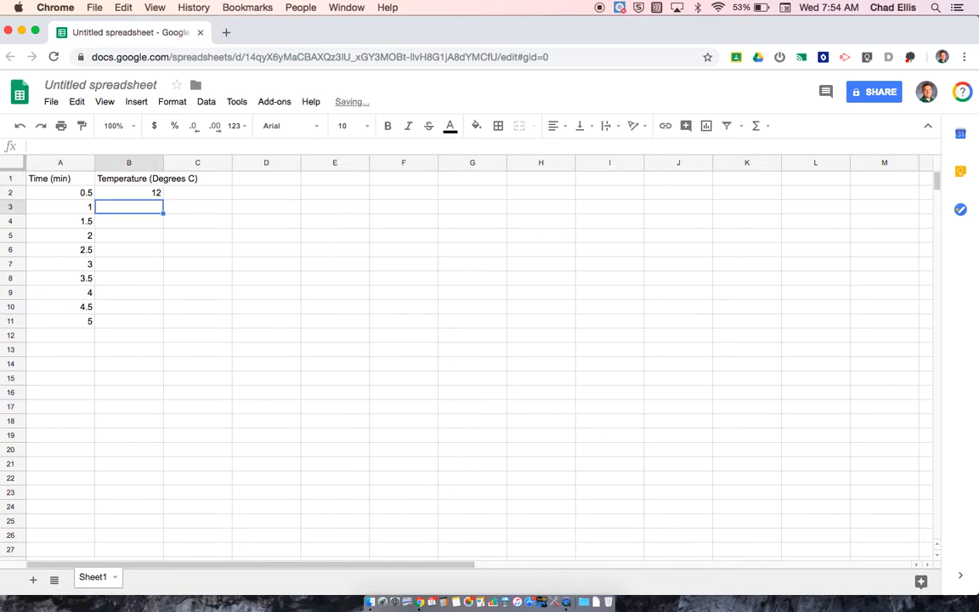
pyautogui.write('15')
pyautogui.press('Return')
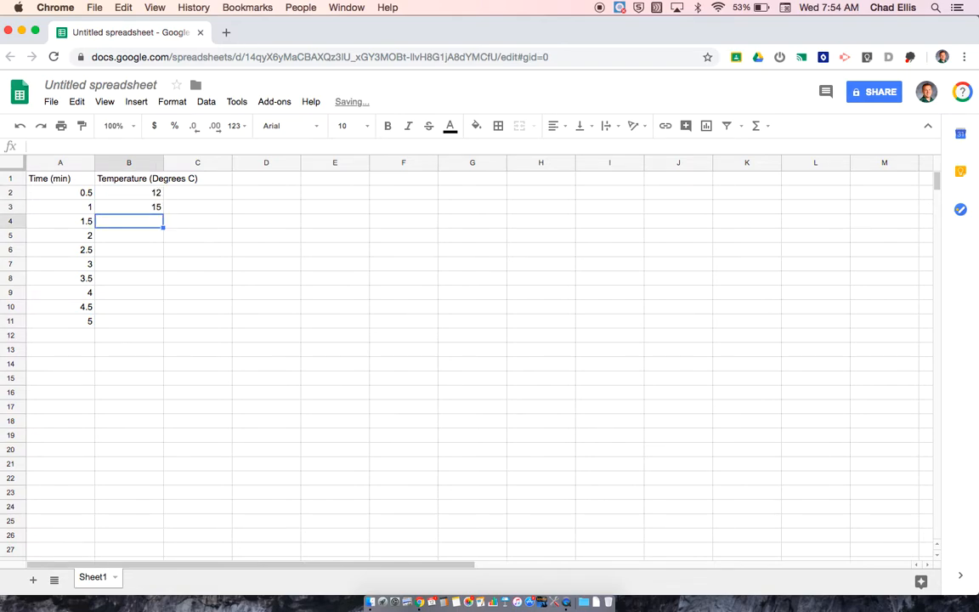
pyautogui.write('24')
pyautogui.press('Return')
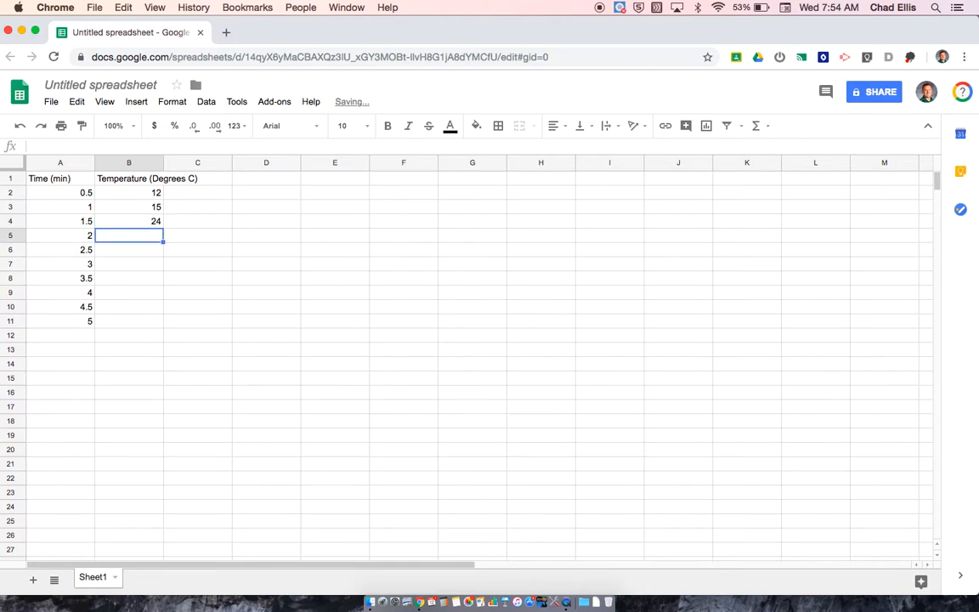
pyautogui.write('28')
pyautogui.press('Return')
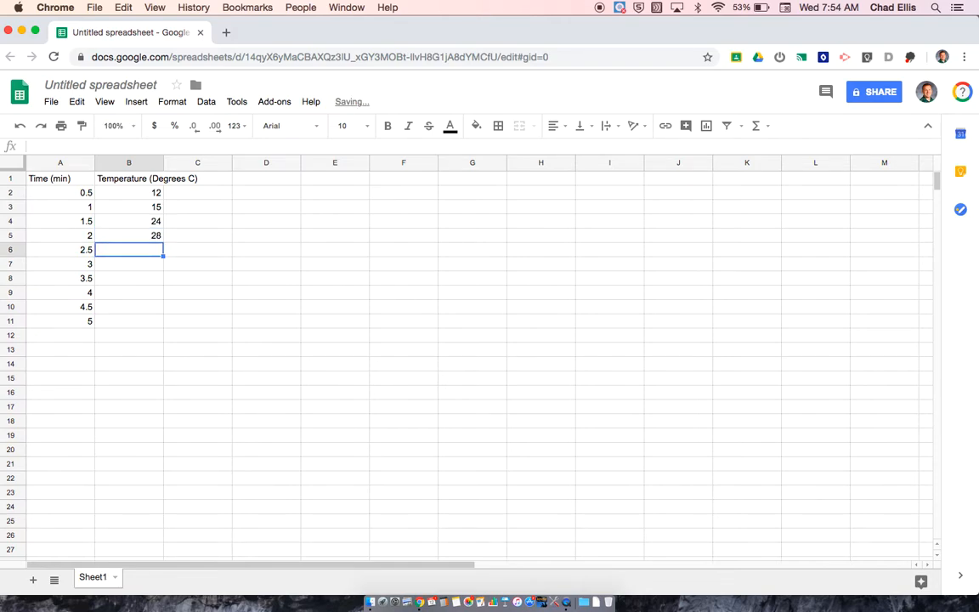
pyautogui.write('29')
pyautogui.press('Return')
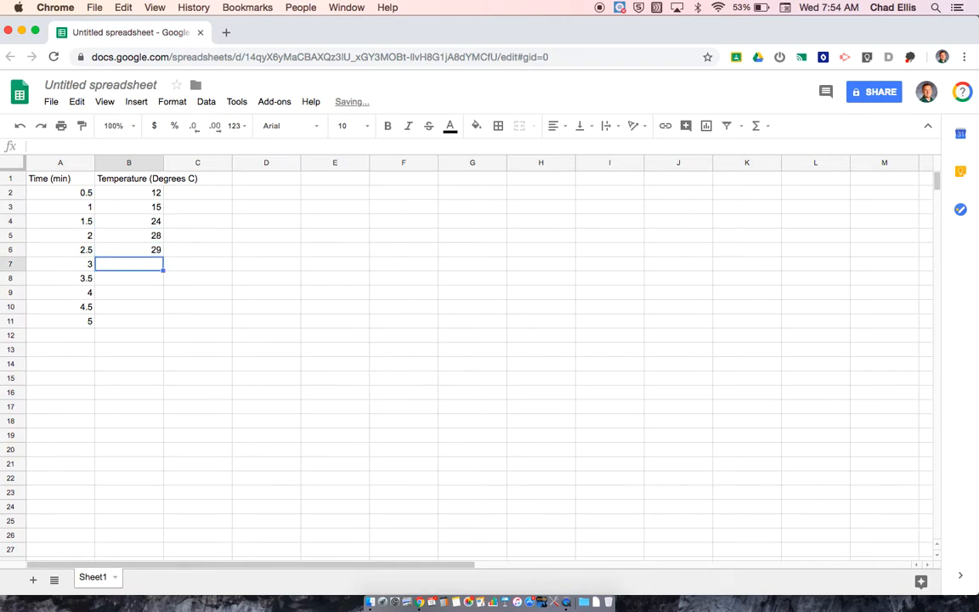
pyautogui.write('34')
pyautogui.press('Return')
pyautogui.write('38')
pyautogui.press('Return')
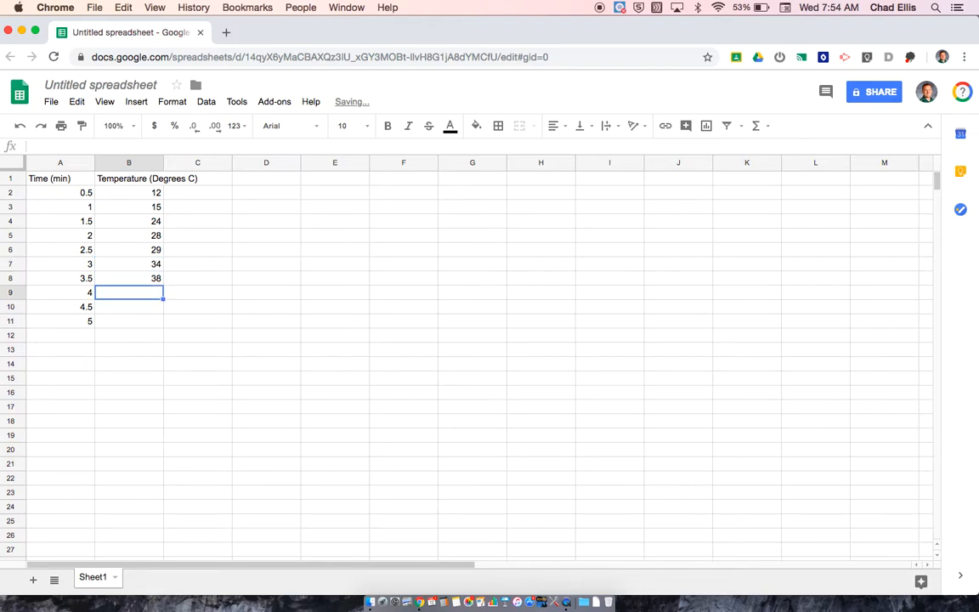
pyautogui.write('43')
pyautogui.press('Return')
pyautogui.write('48')
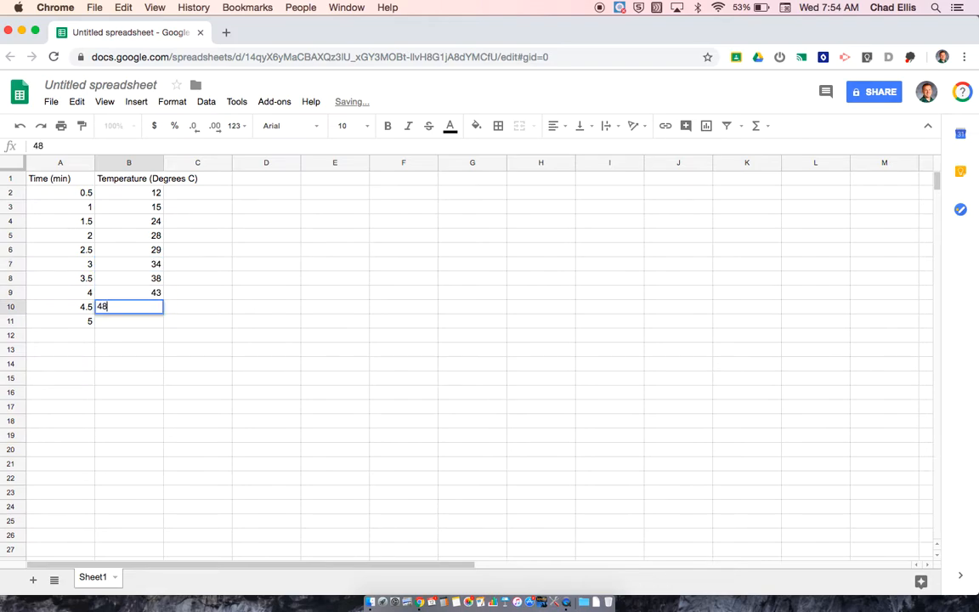
pyautogui.press('Return')
pyautogui.write('52')
pyautogui.press('Return')
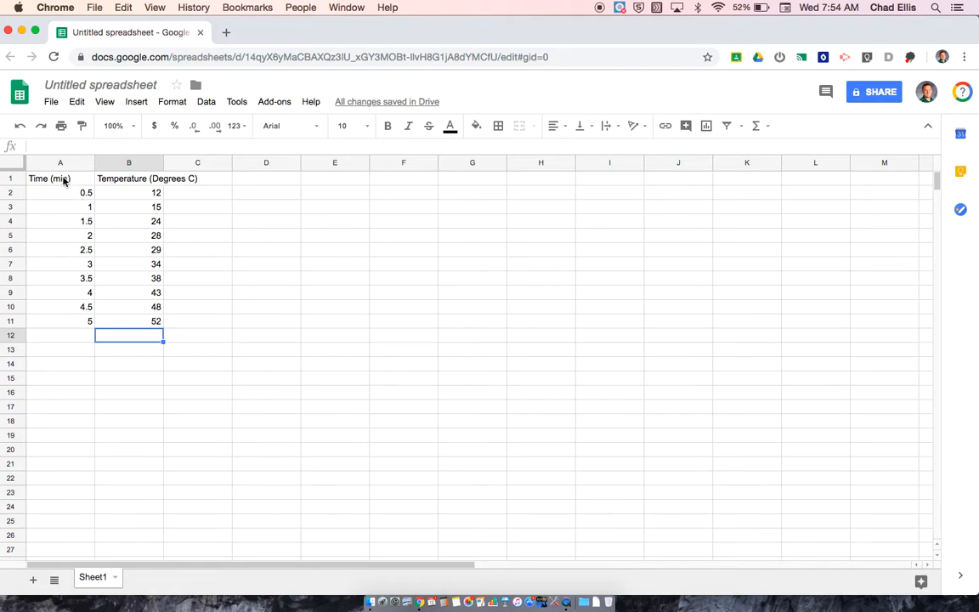
# Insert a chart from A1:B11 and enlarge it to span roughly columns A to J and rows 1 to 26.
pyautogui.moveTo(65, 181); pyautogui.dragTo(132, 321)
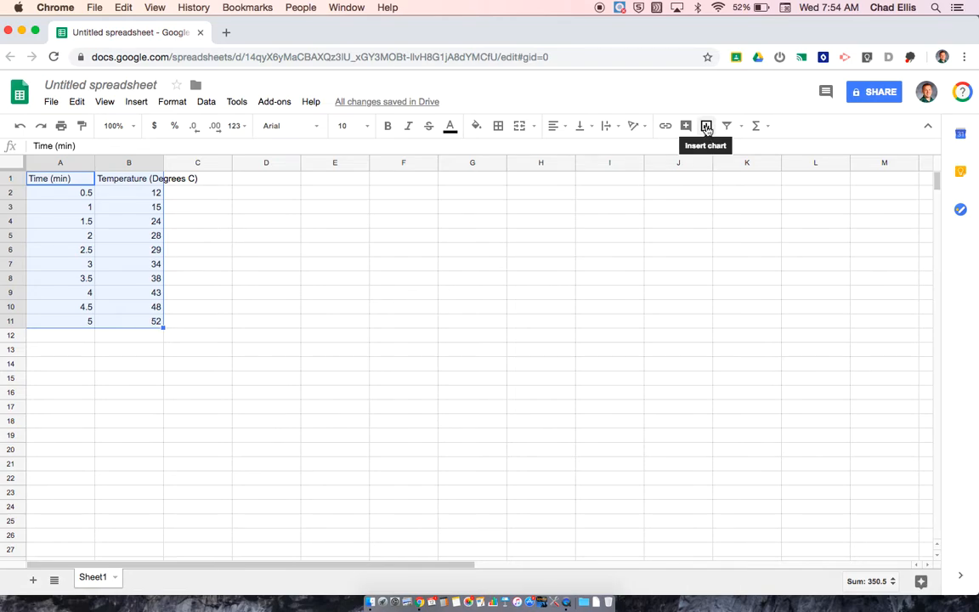
pyautogui.click(706, 126)
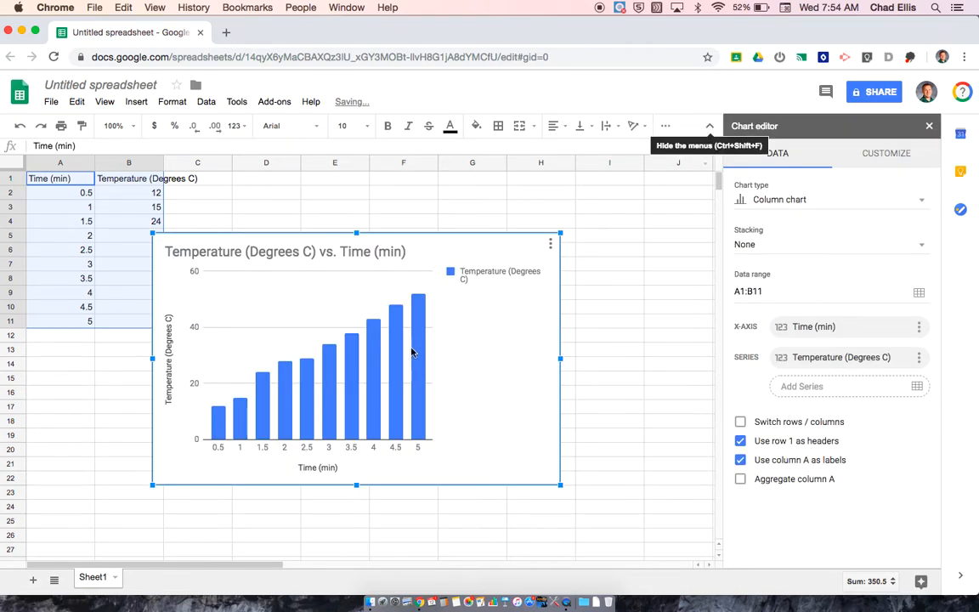
pyautogui.moveTo(376, 406)
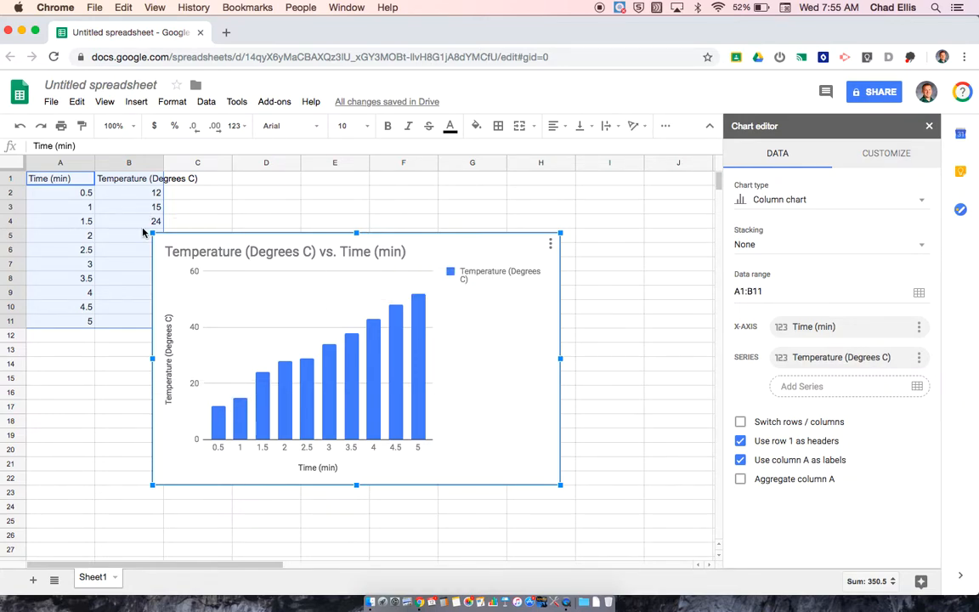
pyautogui.moveTo(152, 231); pyautogui.dragTo(64, 181)
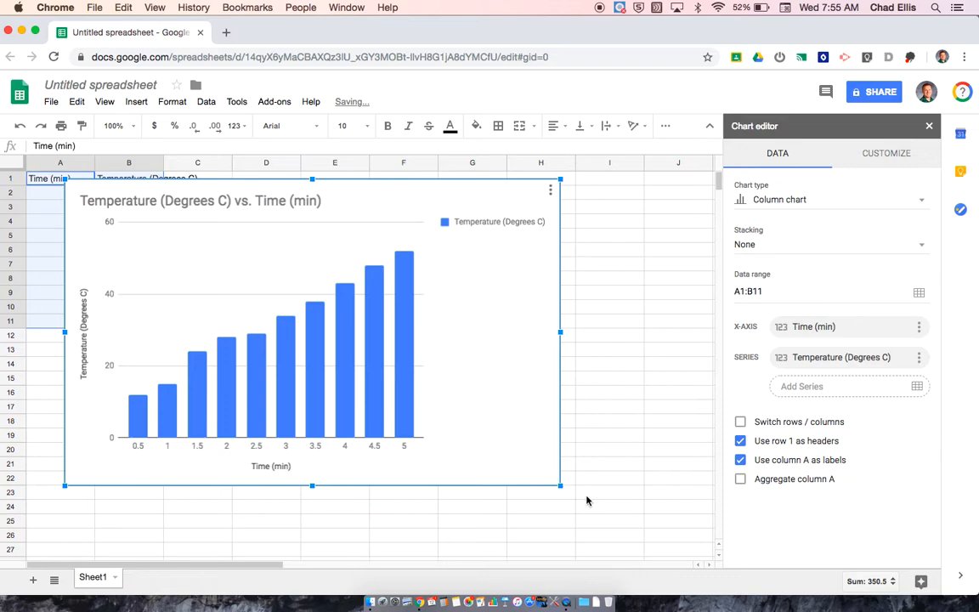
pyautogui.moveTo(560, 485); pyautogui.dragTo(657, 545)
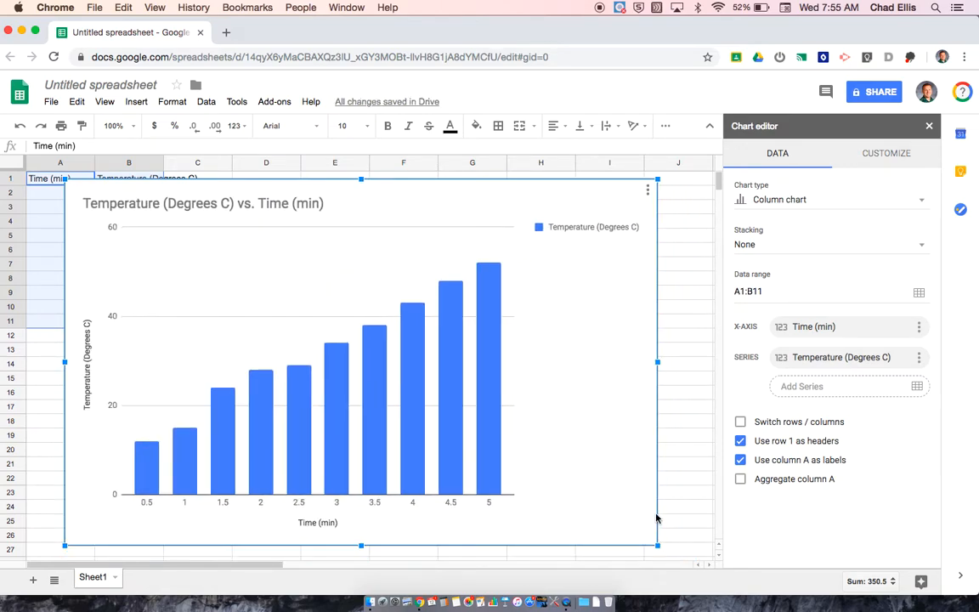
# Look through the available chart types and change the column chart to the suggested line chart.
pyautogui.click(769, 198)
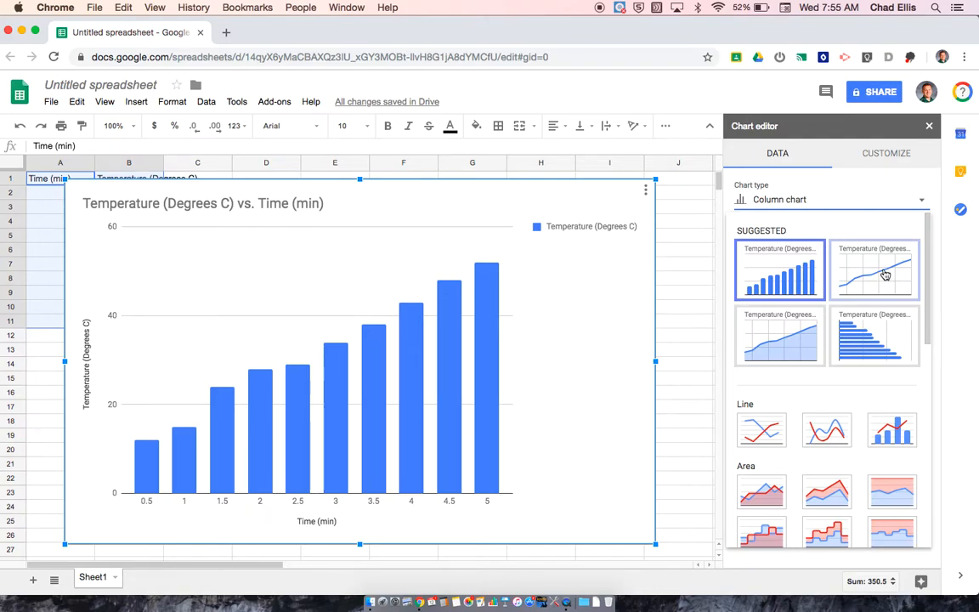
pyautogui.scroll(-3, 765, 410)
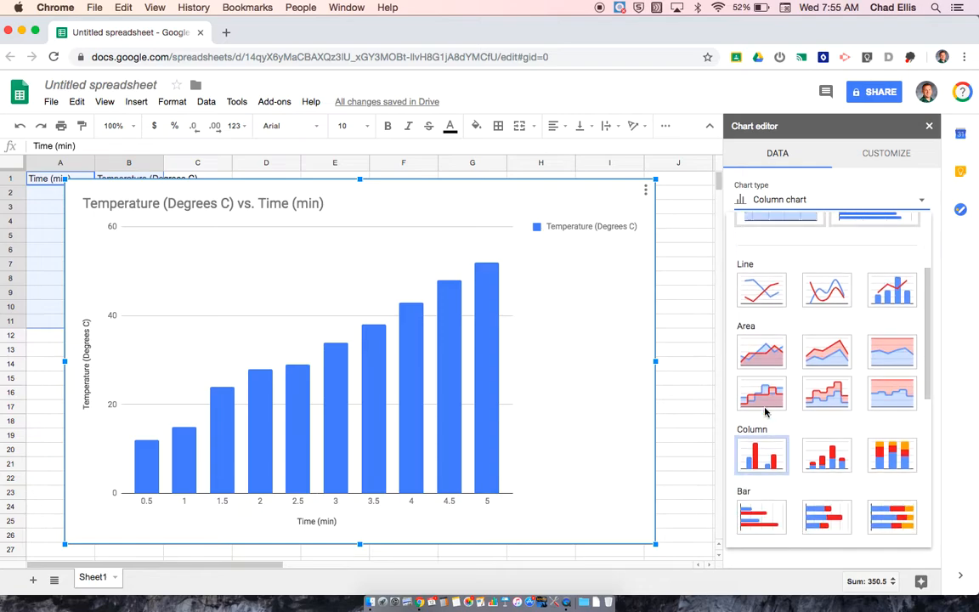
pyautogui.scroll(-7, 765, 411)
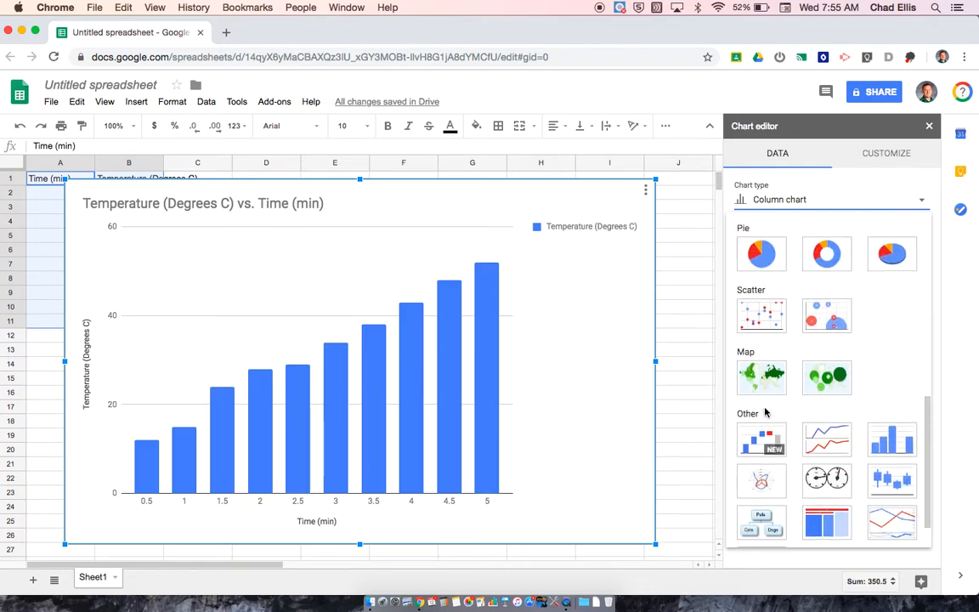
pyautogui.scroll(10, 765, 410)
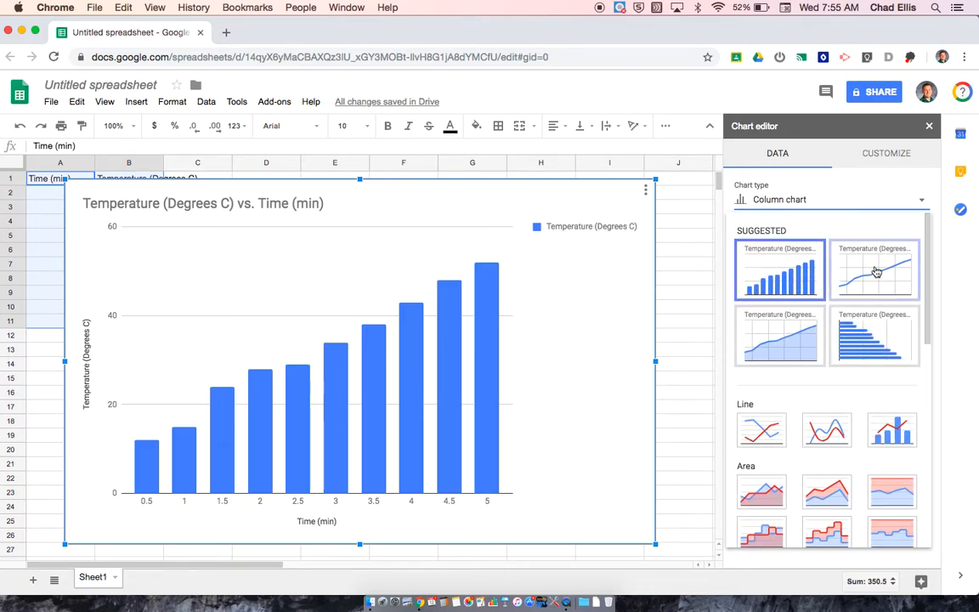
pyautogui.click(876, 272)
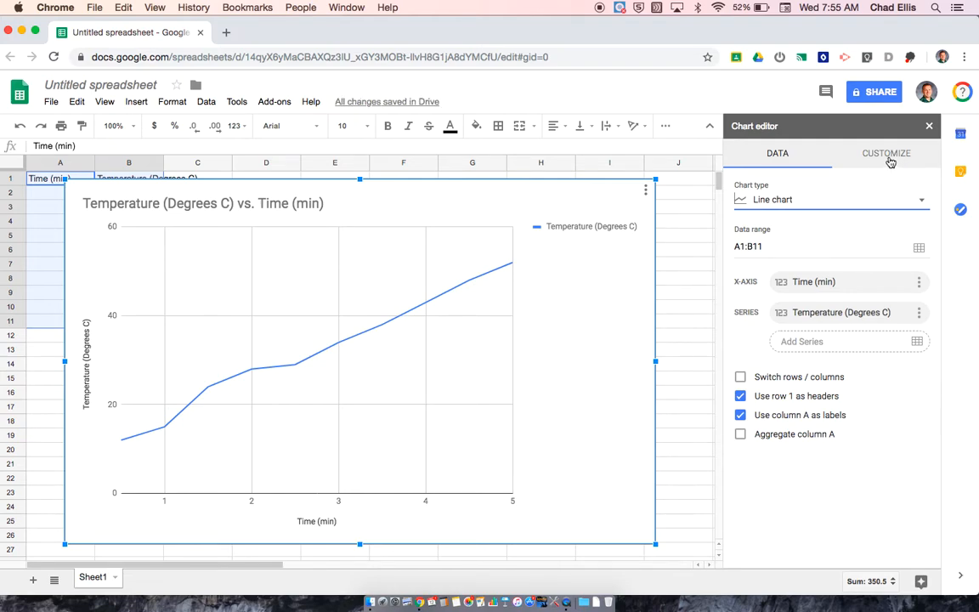
# Look over the chart style options and change the chart title to "Time vs. Temperature: Heating Curve of Water".
pyautogui.click(887, 154)
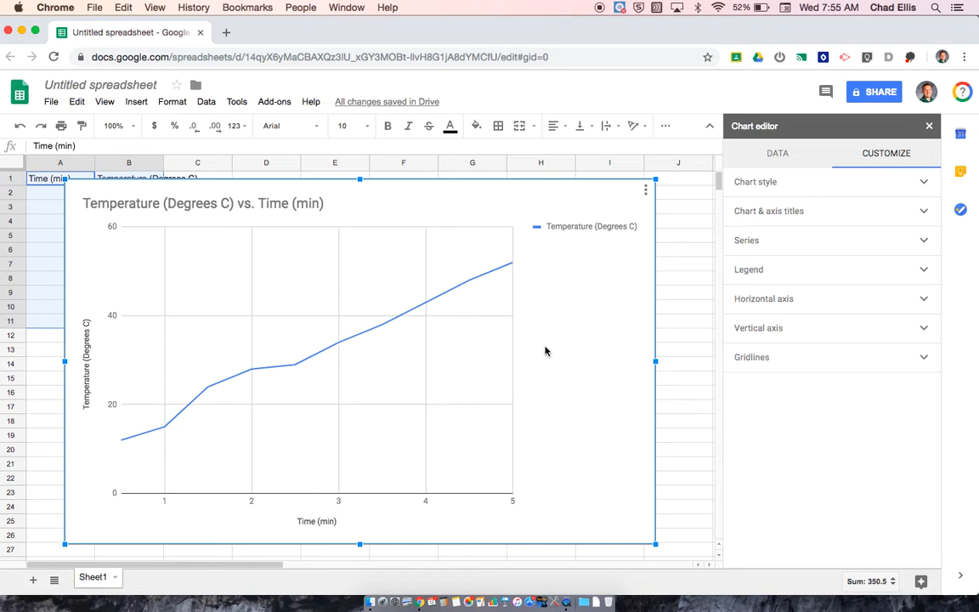
pyautogui.click(767, 185)
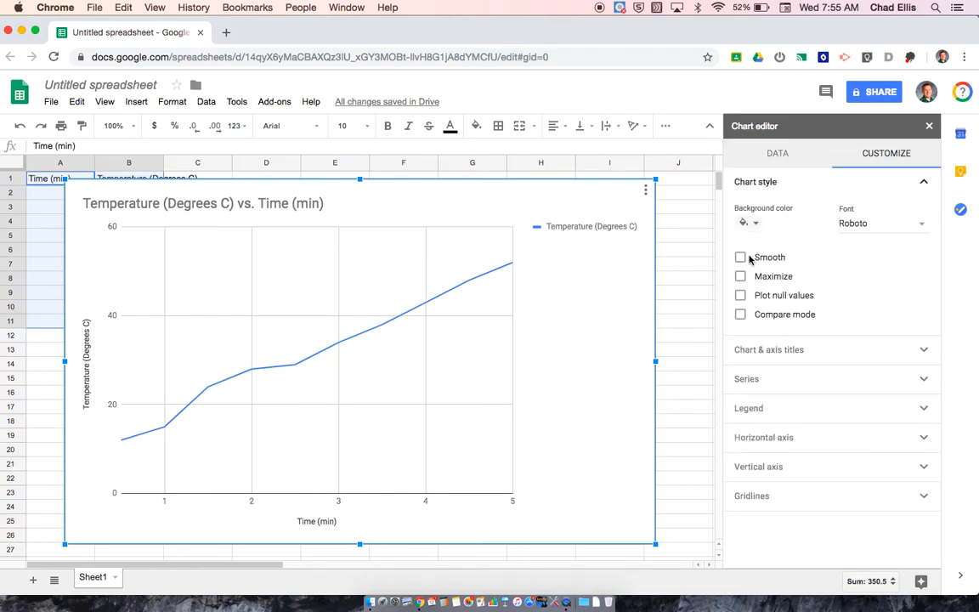
pyautogui.click(797, 181)
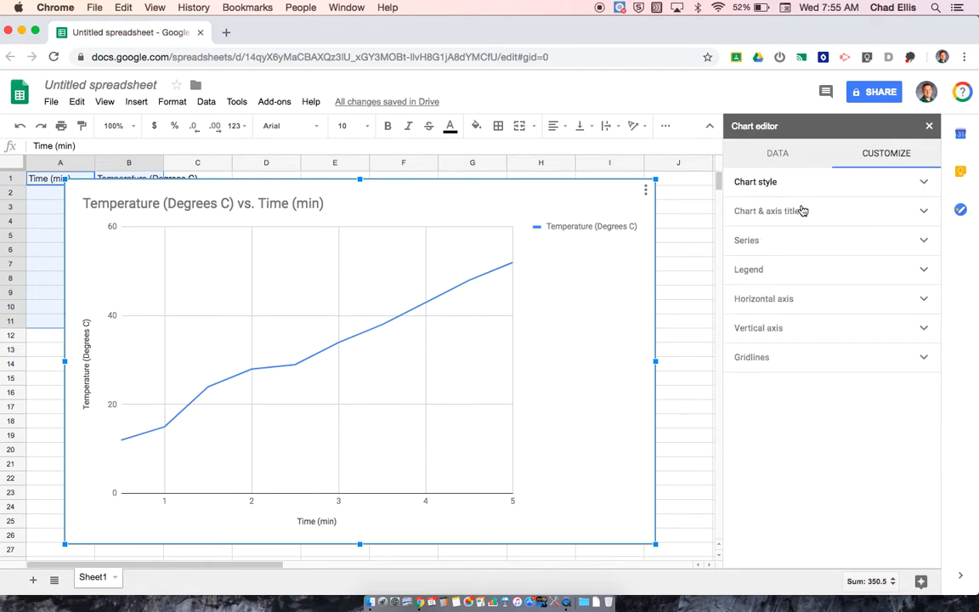
pyautogui.click(802, 210)
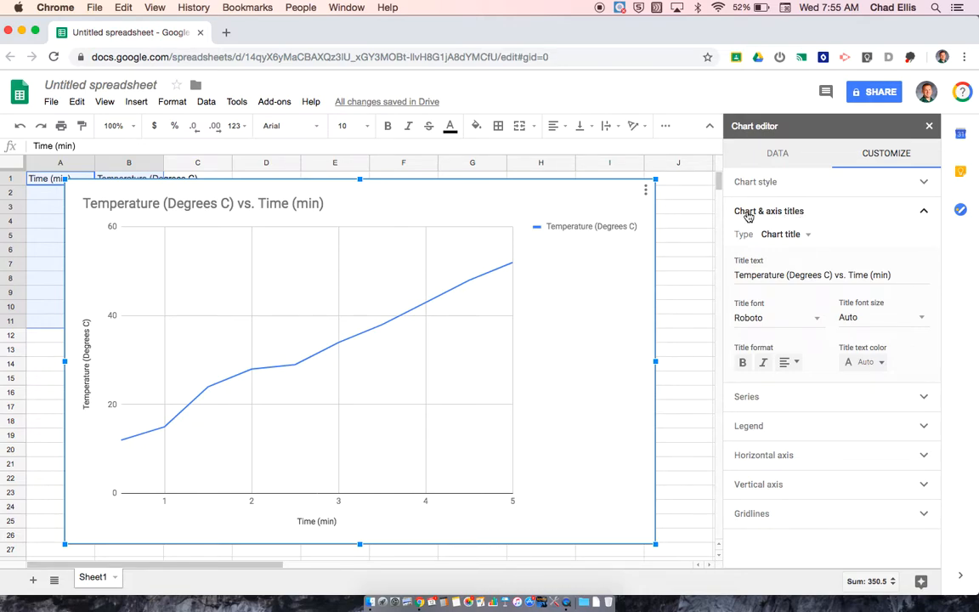
pyautogui.click(806, 237)
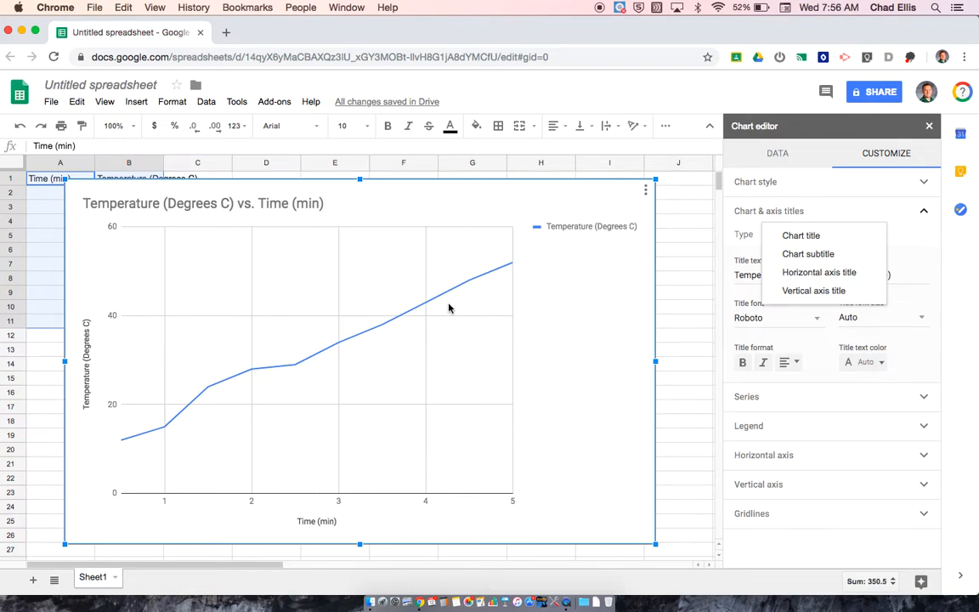
pyautogui.click(832, 236)
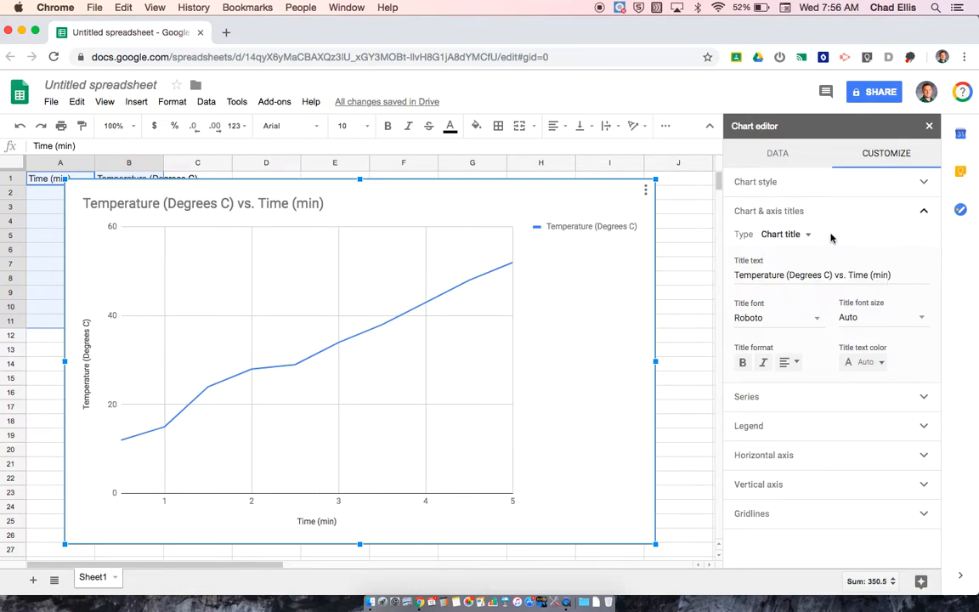
pyautogui.click(766, 273)
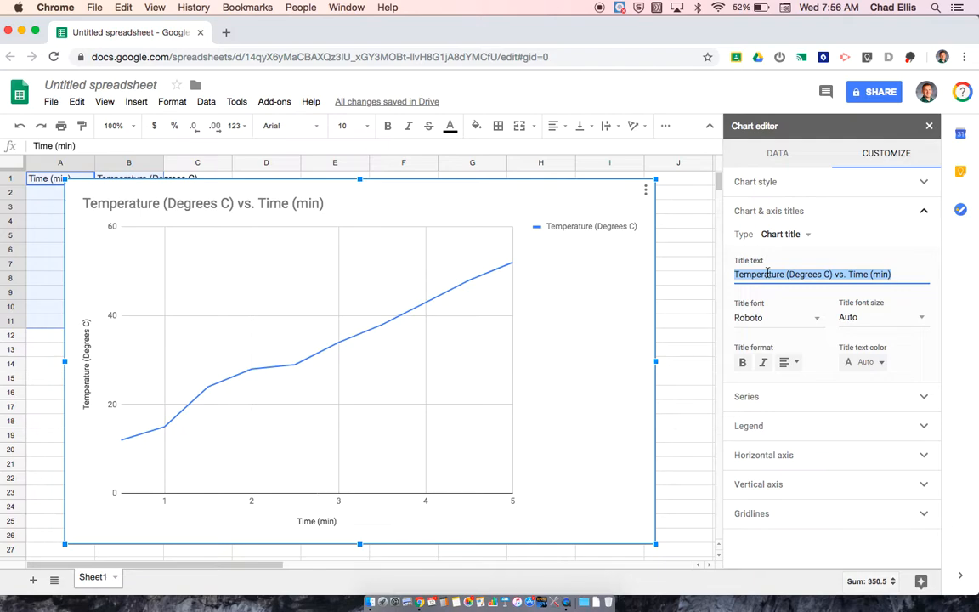
pyautogui.write('Time')
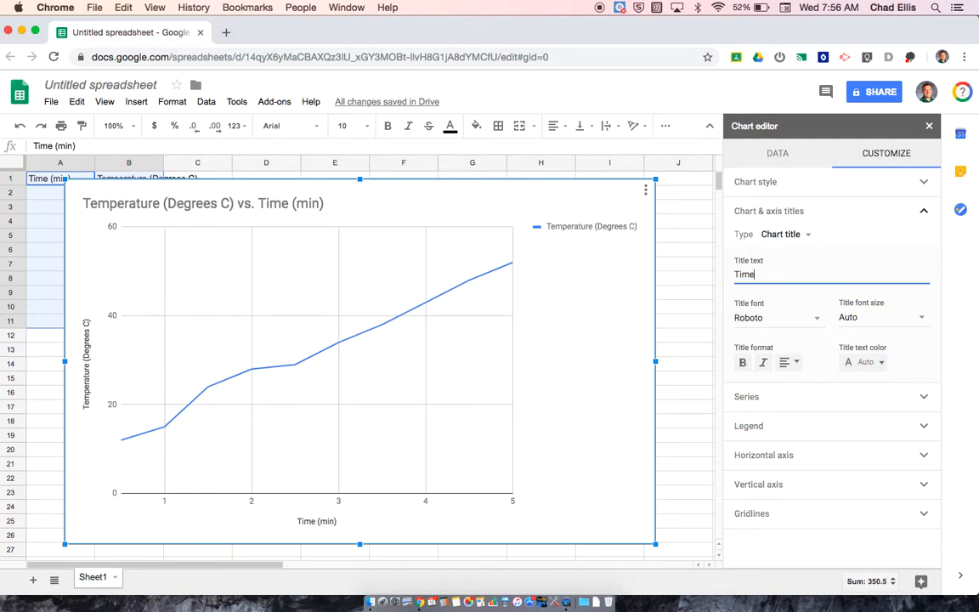
pyautogui.write(' vs. Tempe')
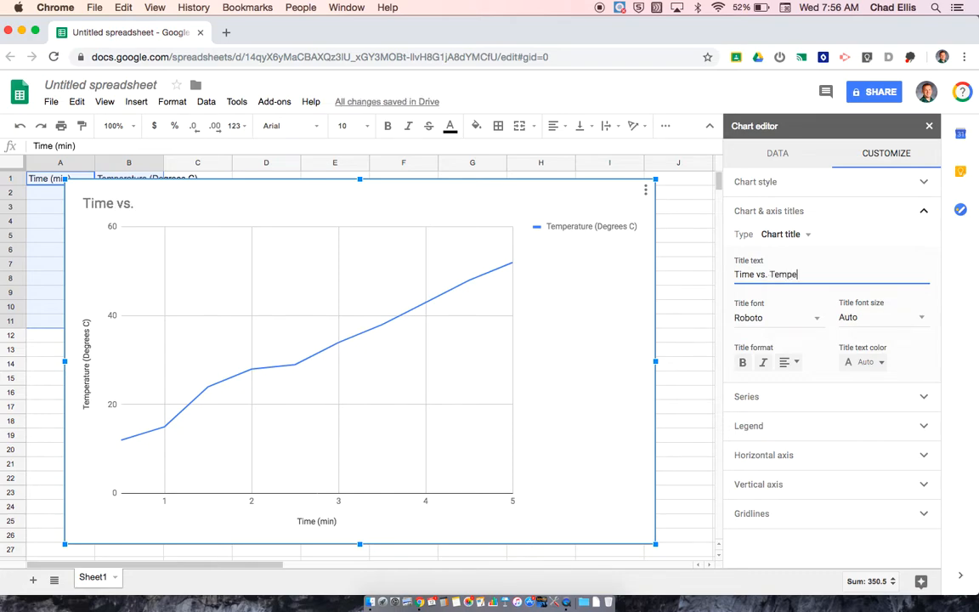
pyautogui.write('rature: Heat')
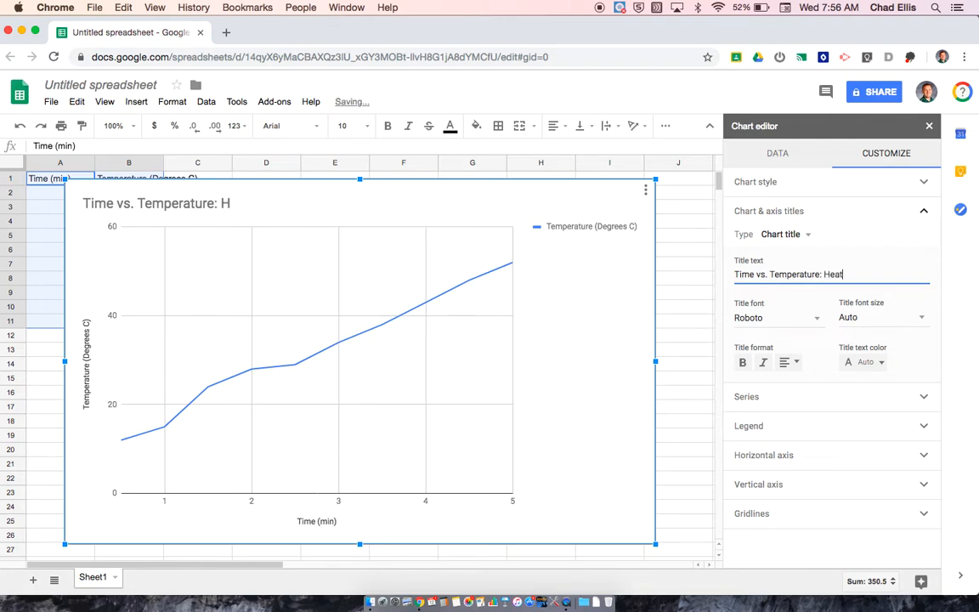
pyautogui.write('ing Curve')
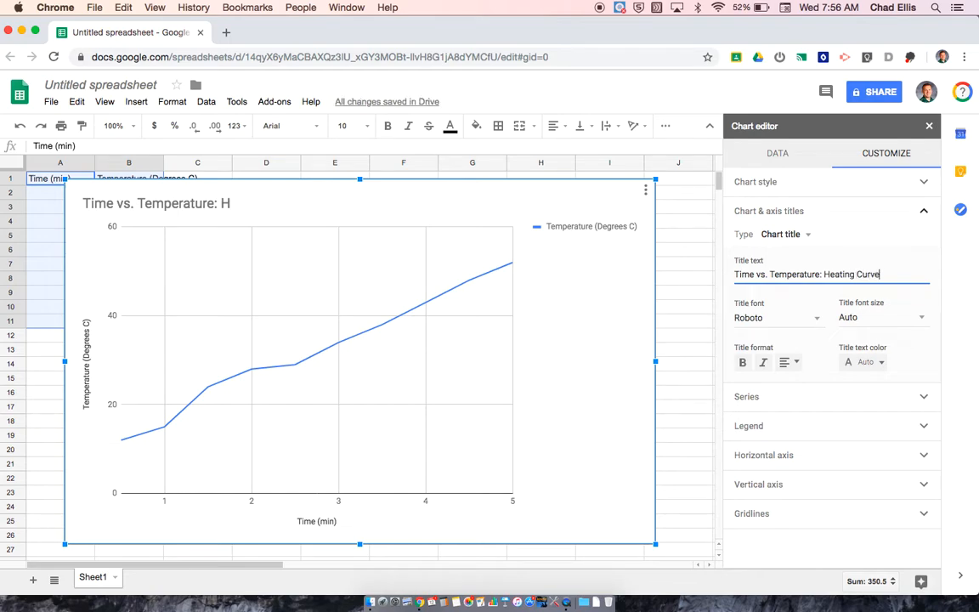
pyautogui.write(' of Water')
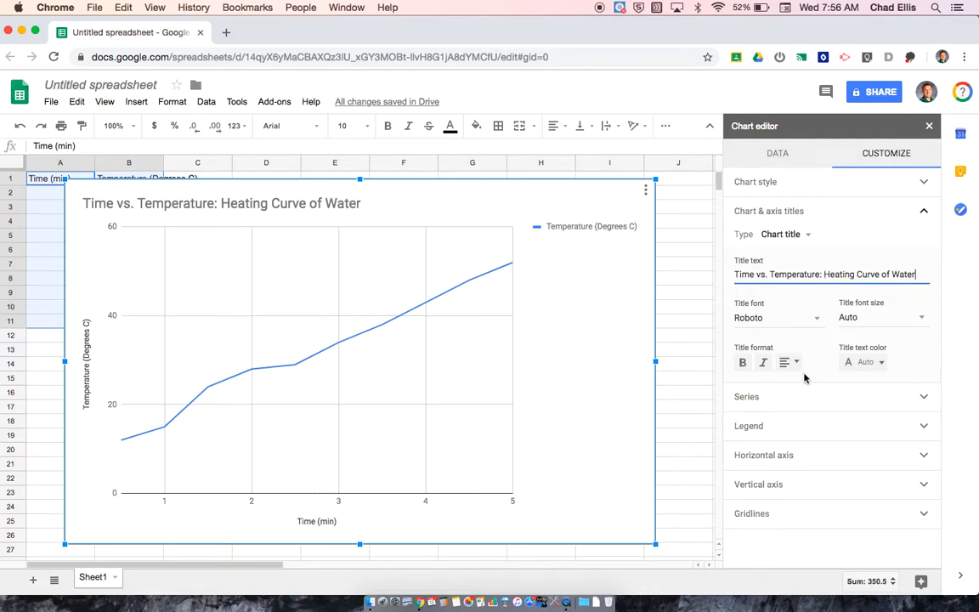
pyautogui.click(867, 211)
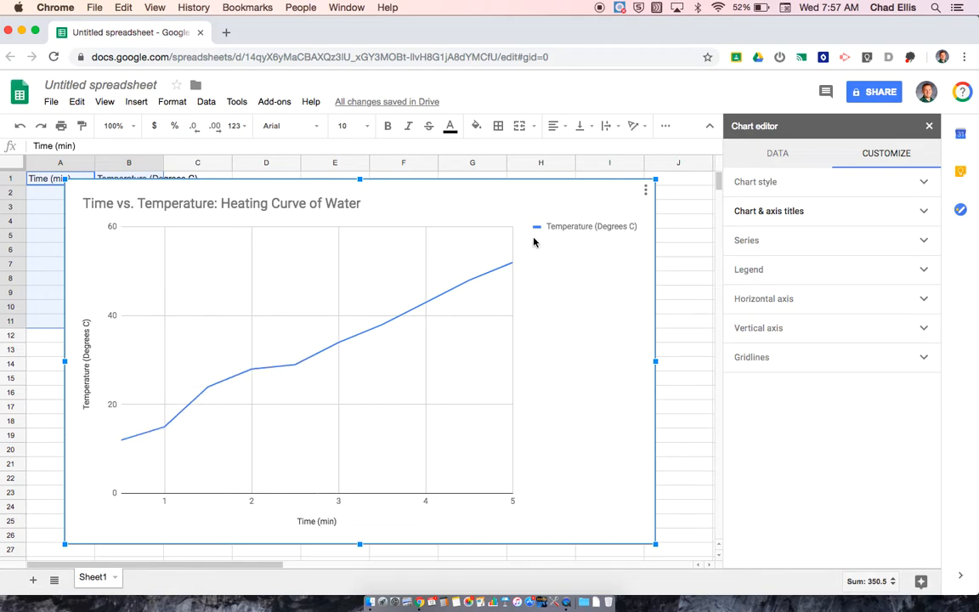
# Remove the chart's legend by setting its position to None.
pyautogui.click(802, 268)
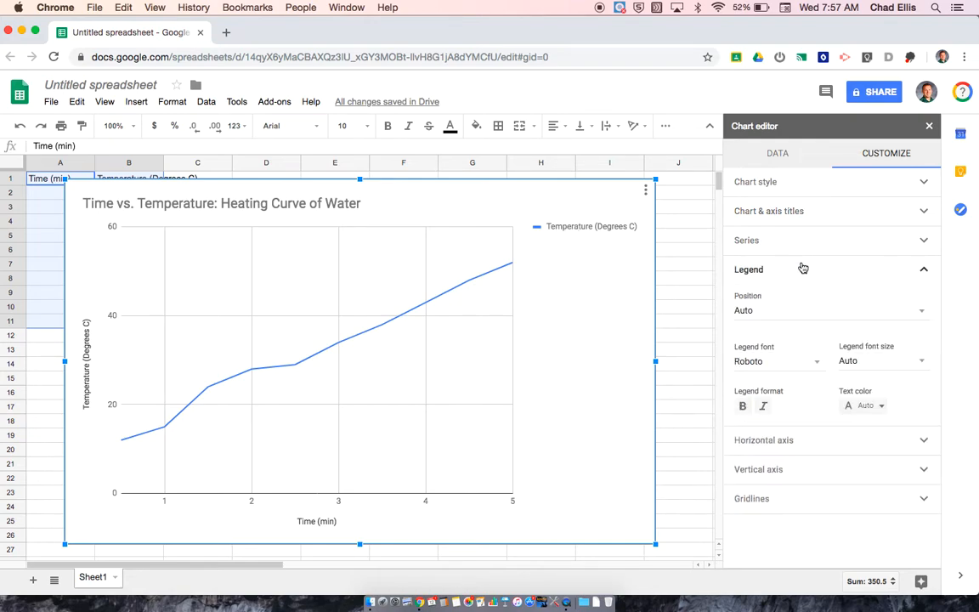
pyautogui.click(762, 313)
pyautogui.click(775, 174)
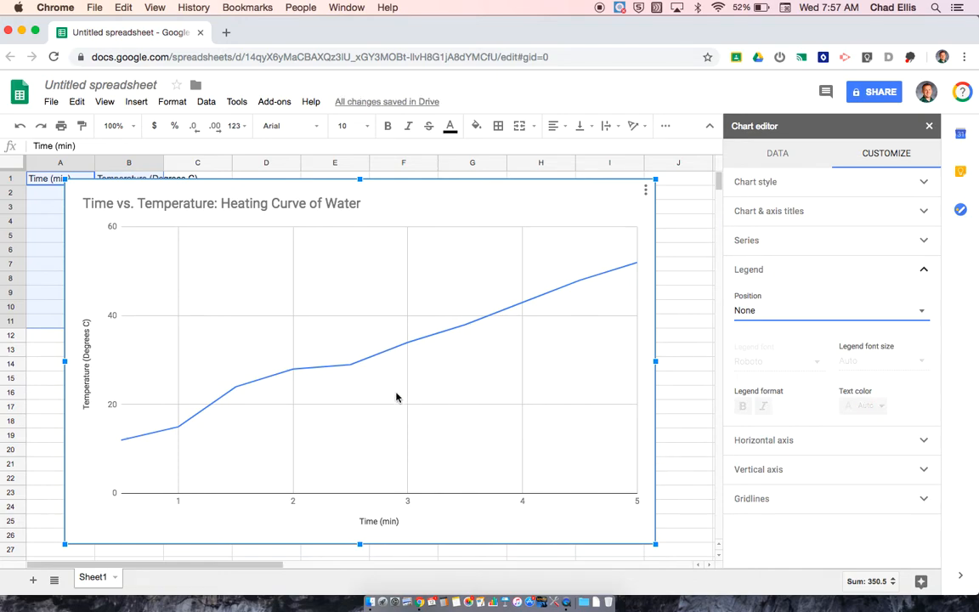
pyautogui.click(780, 269)
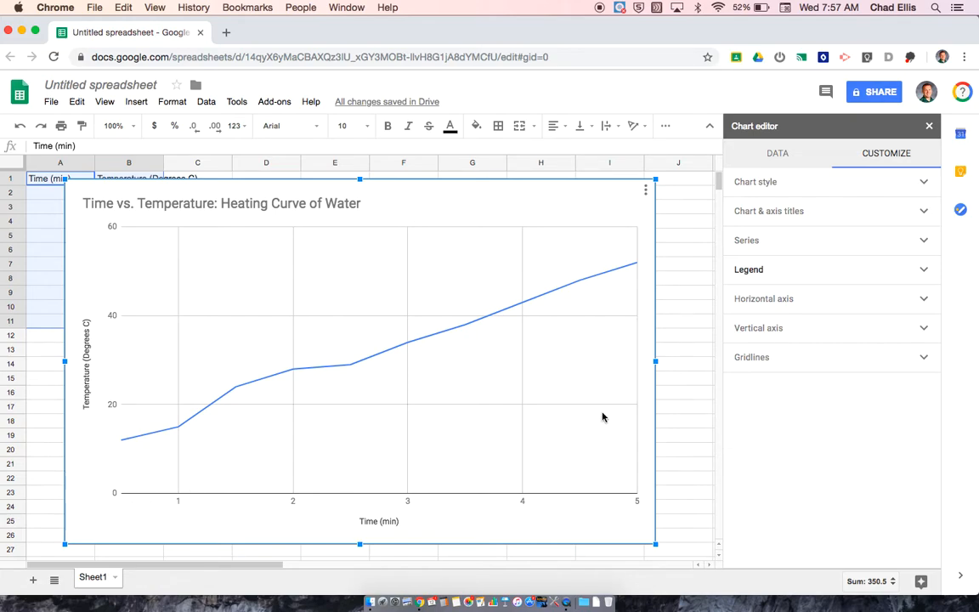
# Set the minimum value of the chart's horizontal axis to 0.
pyautogui.click(837, 301)
pyautogui.scroll(-3, 836, 302)
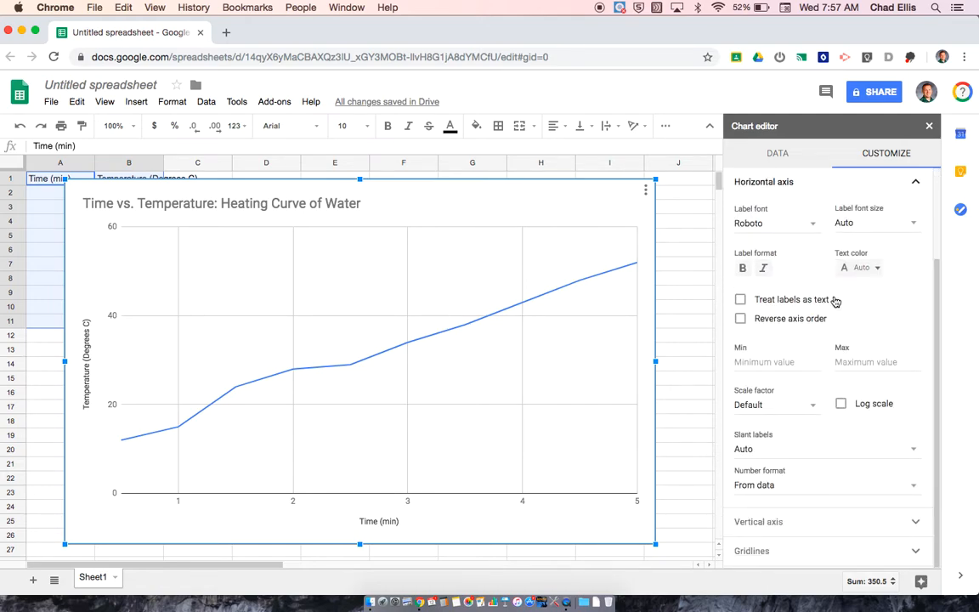
pyautogui.click(753, 362)
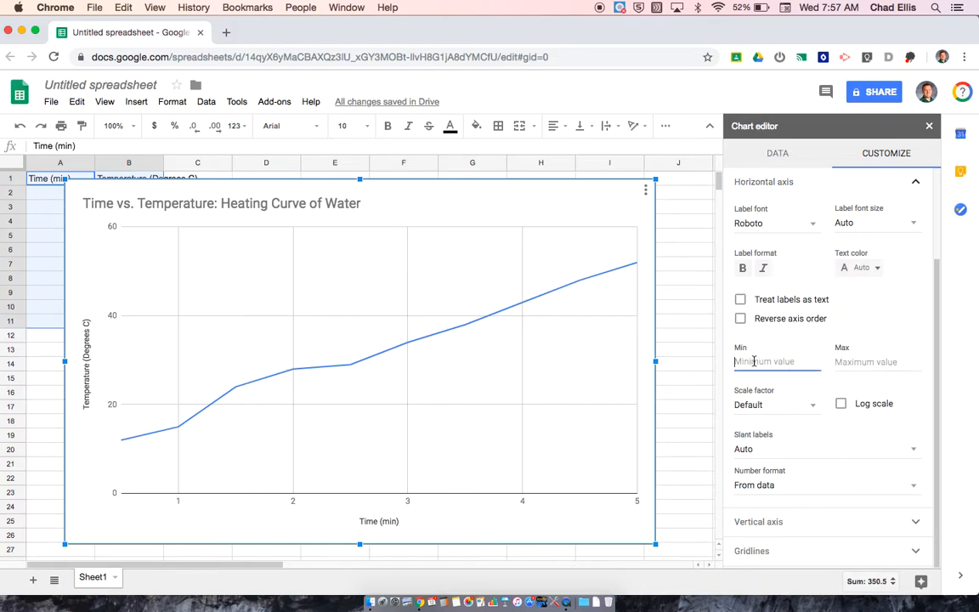
pyautogui.write('0')
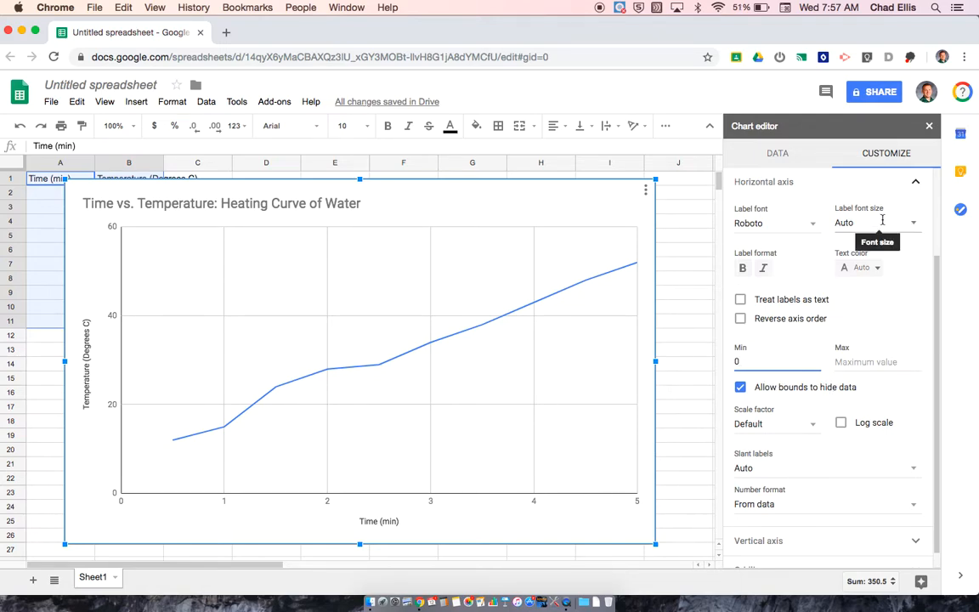
pyautogui.click(828, 181)
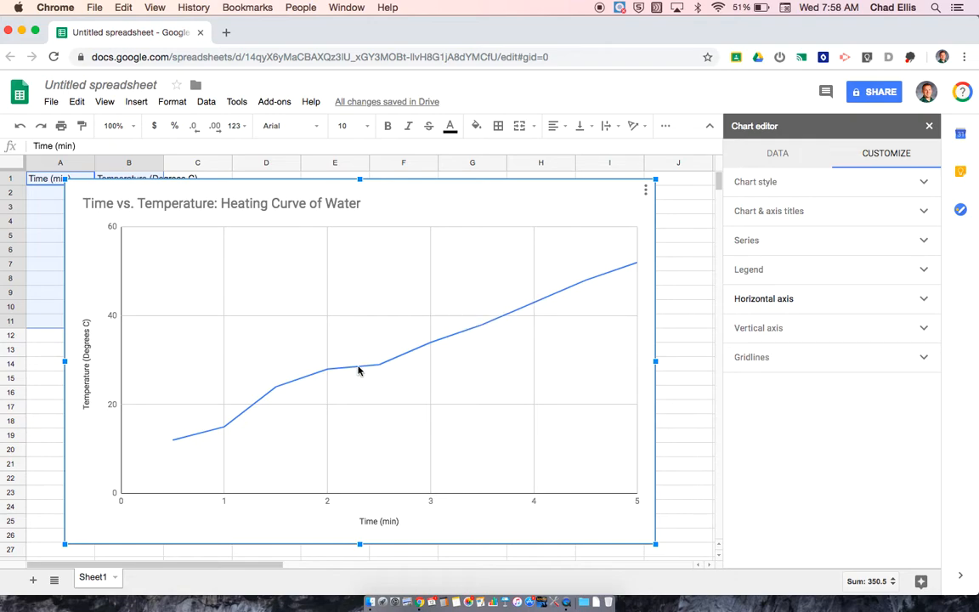
# Try a minor gridline count of 1 for the horizontal axis, and set it to 4.
pyautogui.click(764, 361)
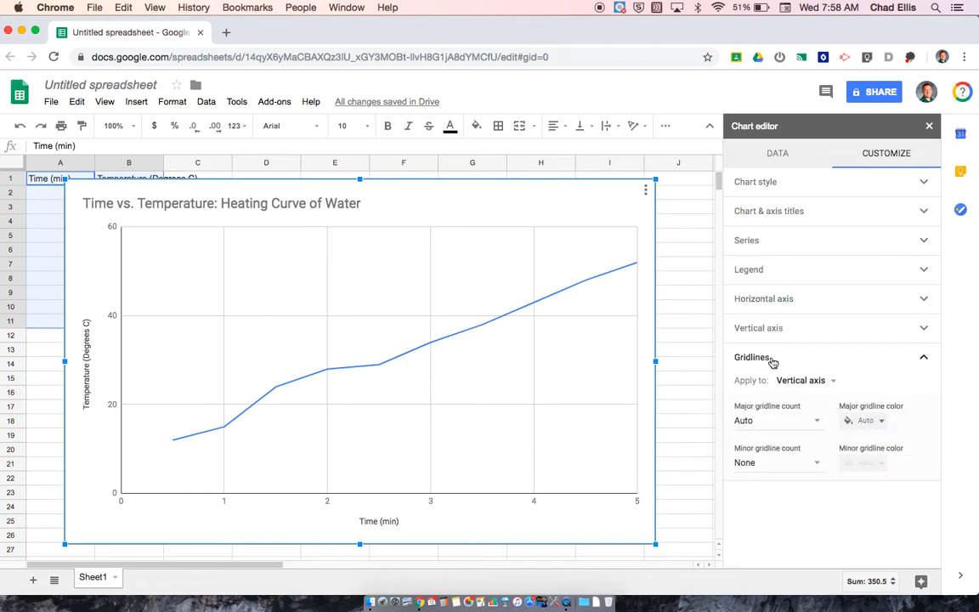
pyautogui.click(800, 364)
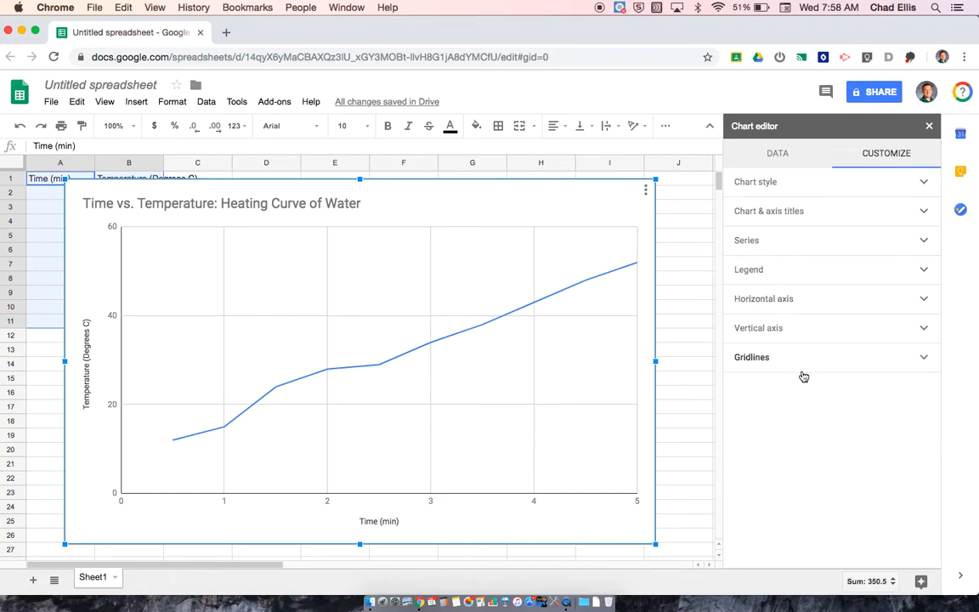
pyautogui.click(799, 365)
pyautogui.click(804, 382)
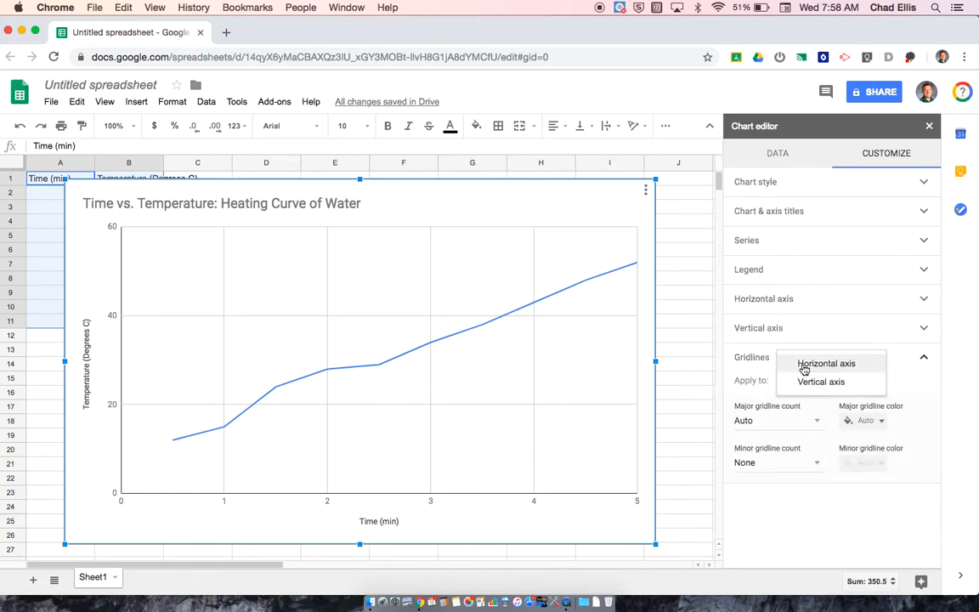
pyautogui.click(802, 365)
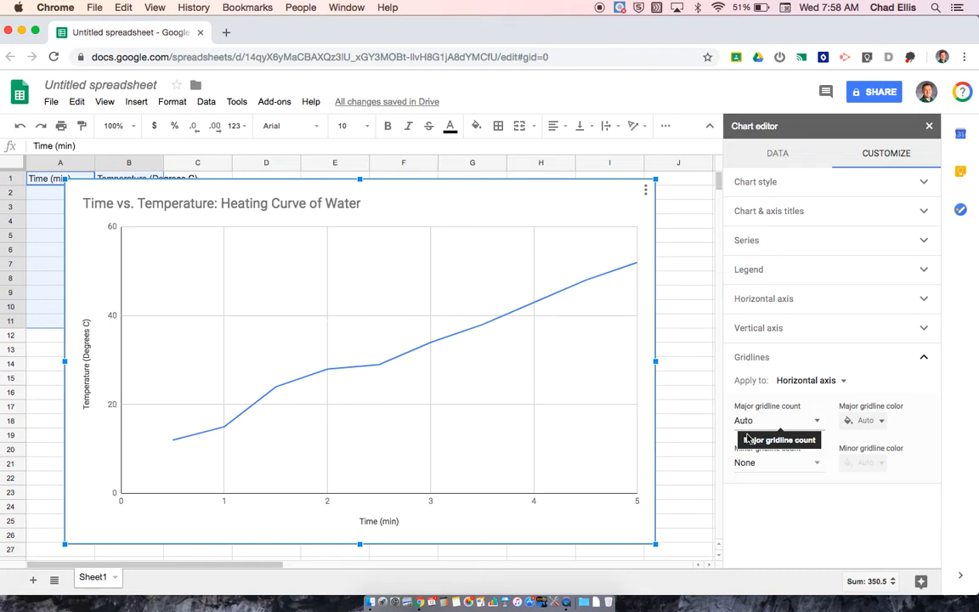
pyautogui.click(777, 462)
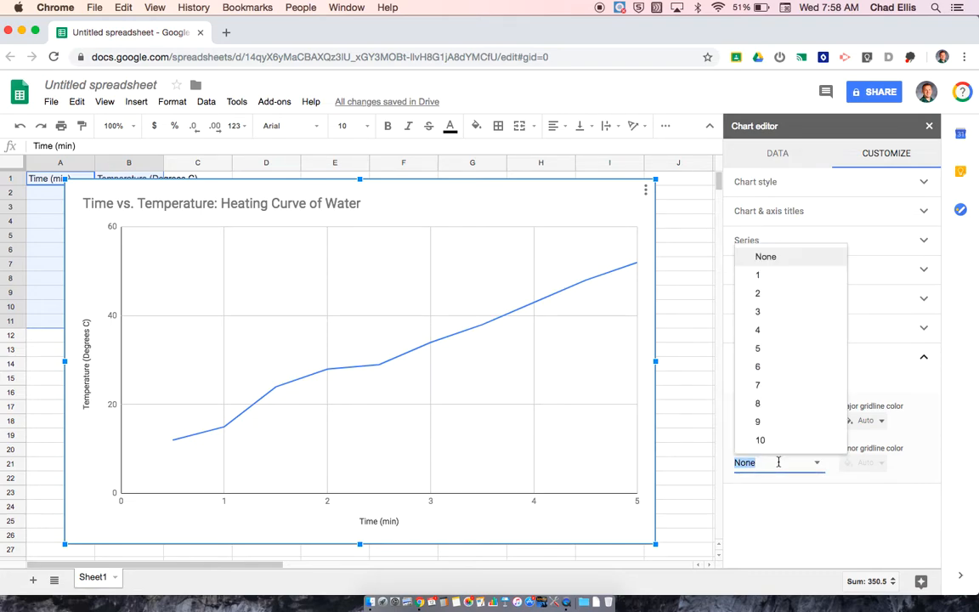
pyautogui.click(785, 278)
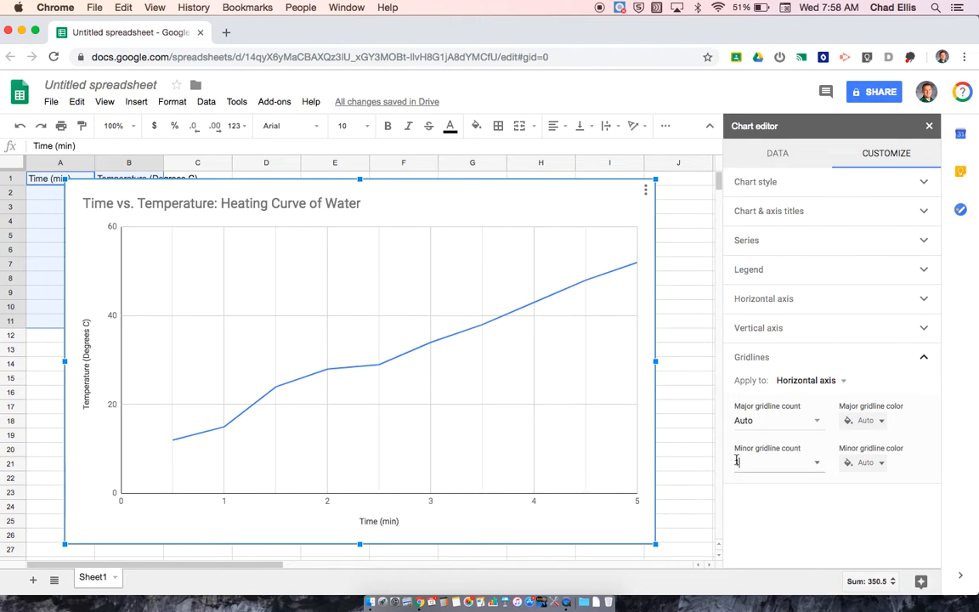
pyautogui.click(812, 464)
pyautogui.click(793, 328)
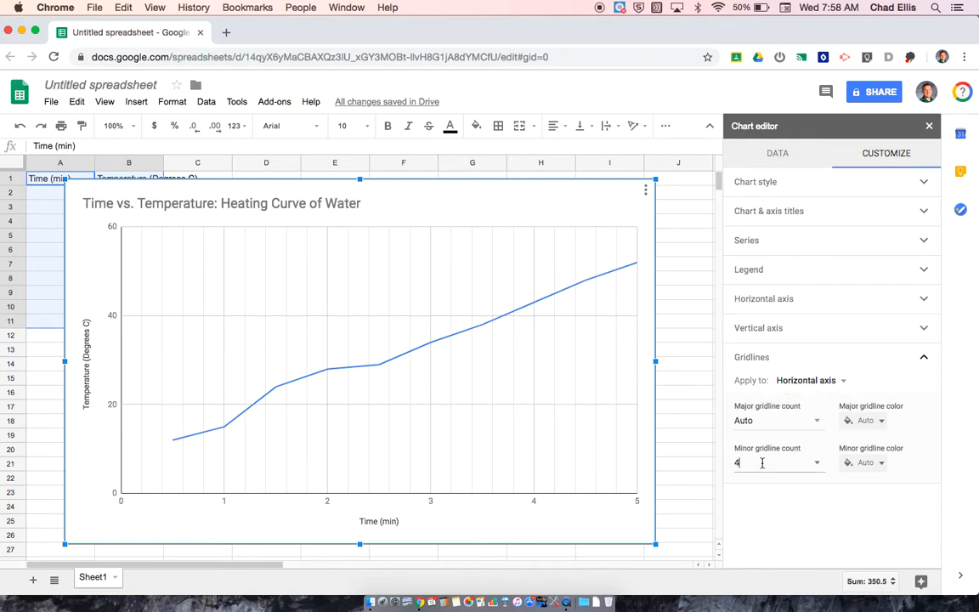
# Try minor gridline counts of 1, 5 and 4 for the vertical axis, and set it to 3.
pyautogui.click(804, 380)
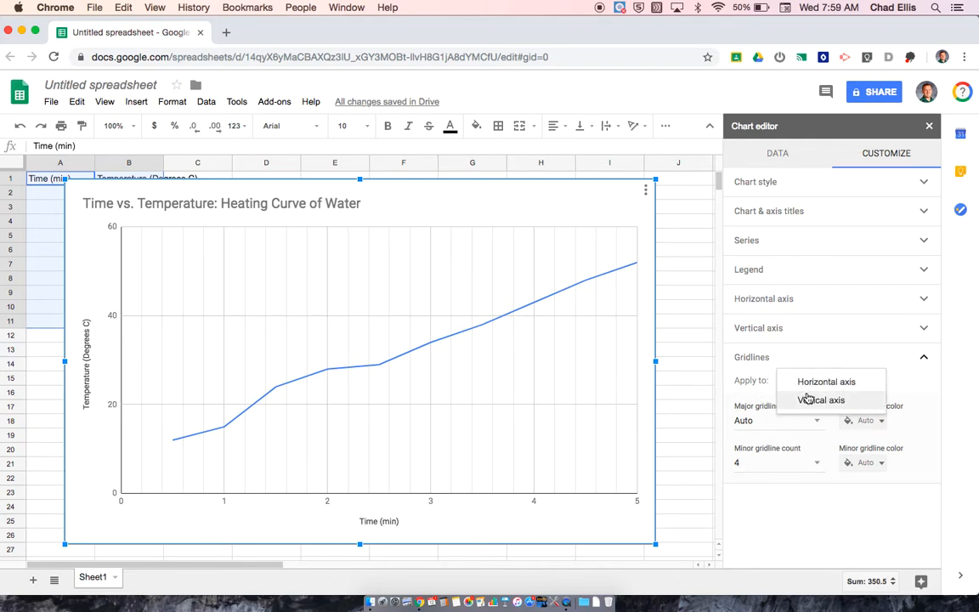
pyautogui.click(807, 399)
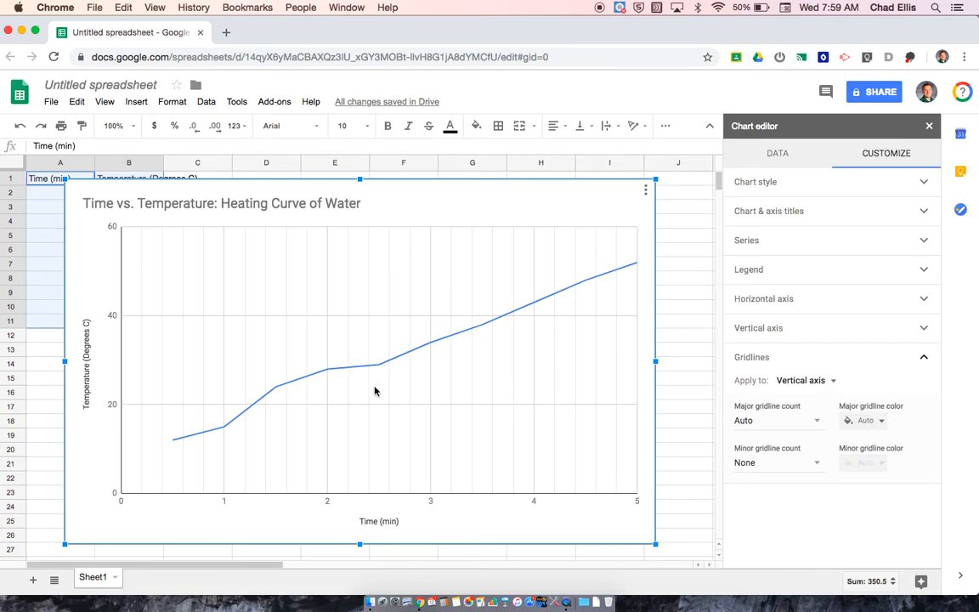
pyautogui.click(780, 462)
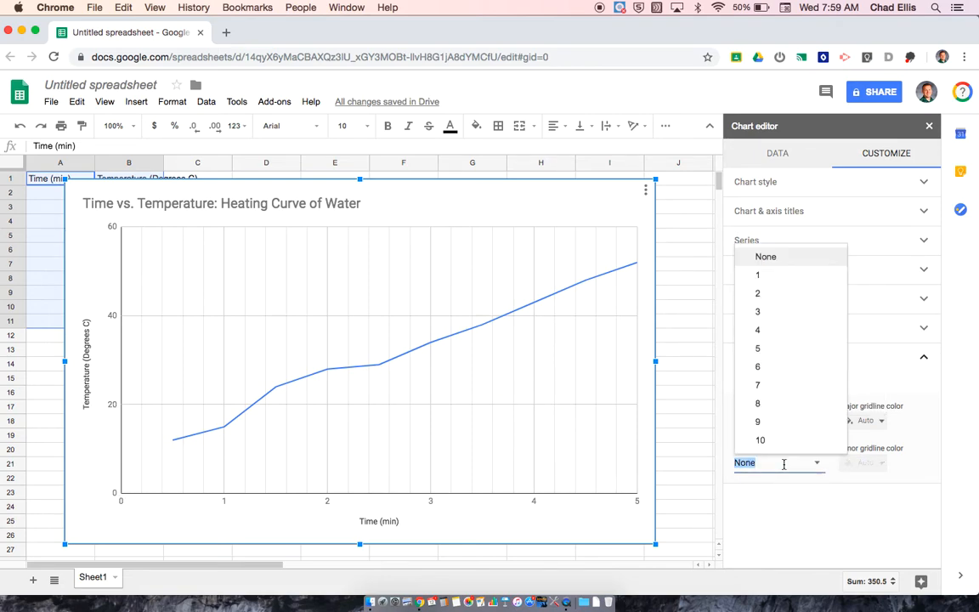
pyautogui.click(776, 278)
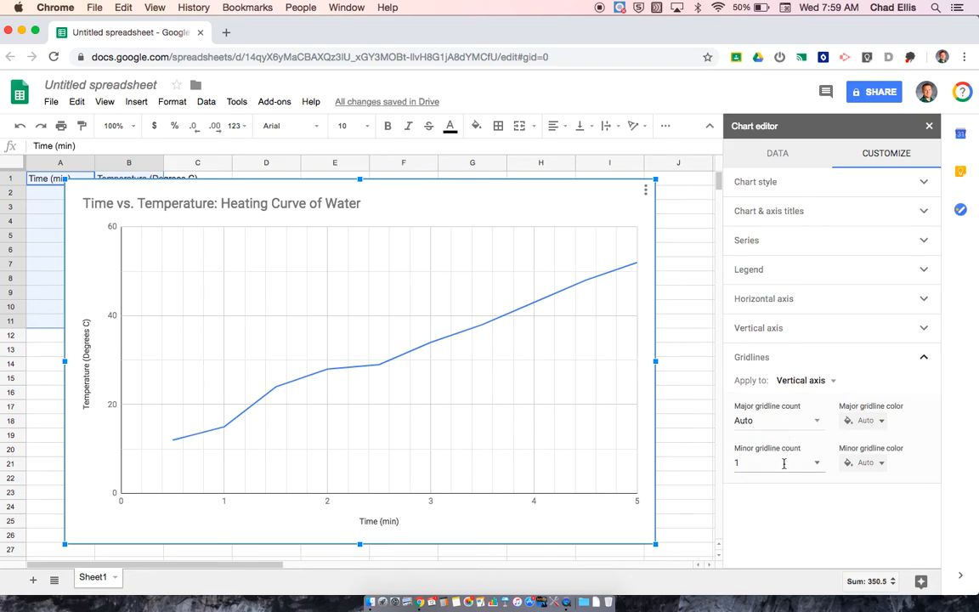
pyautogui.click(816, 462)
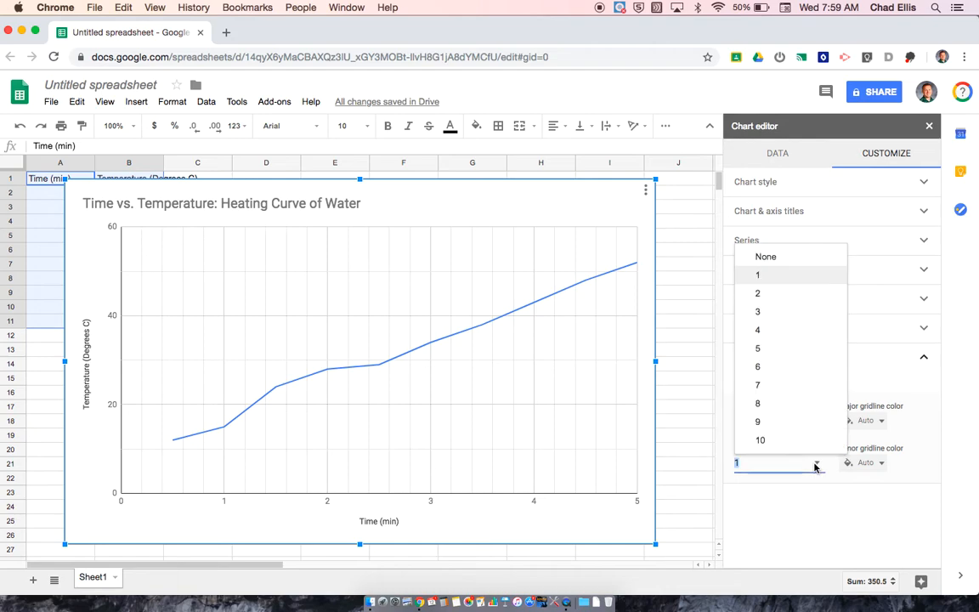
pyautogui.click(795, 348)
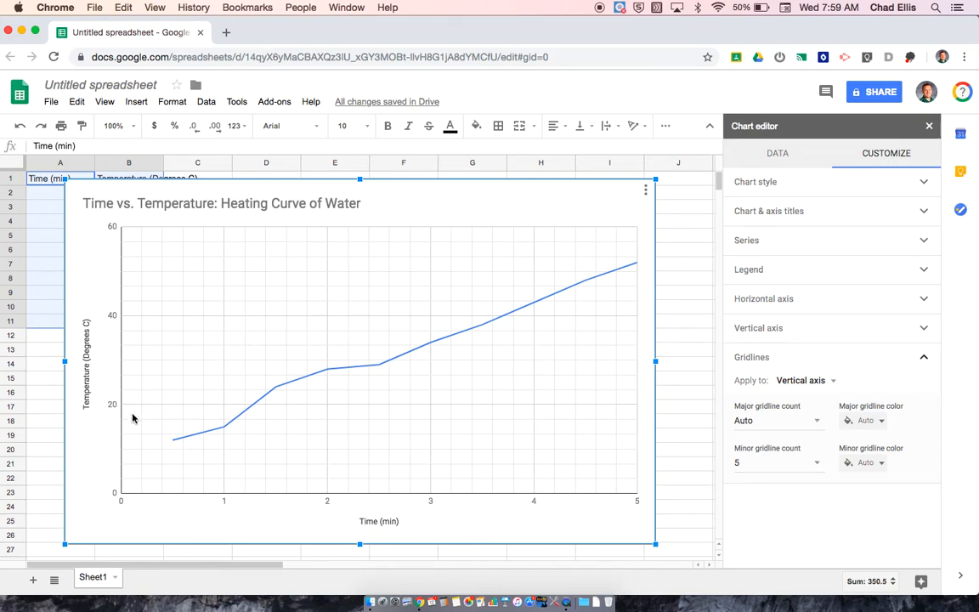
pyautogui.click(812, 463)
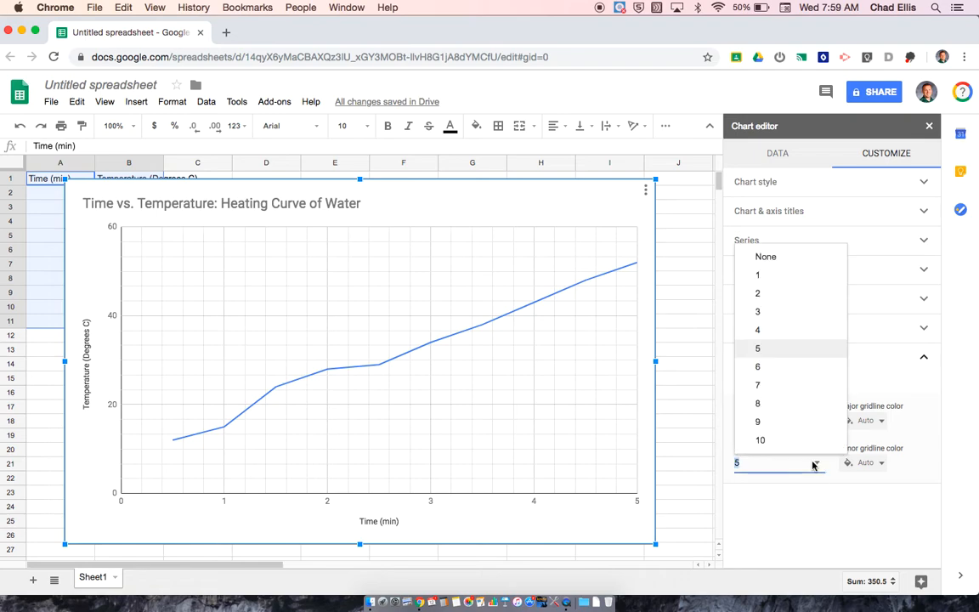
pyautogui.click(789, 333)
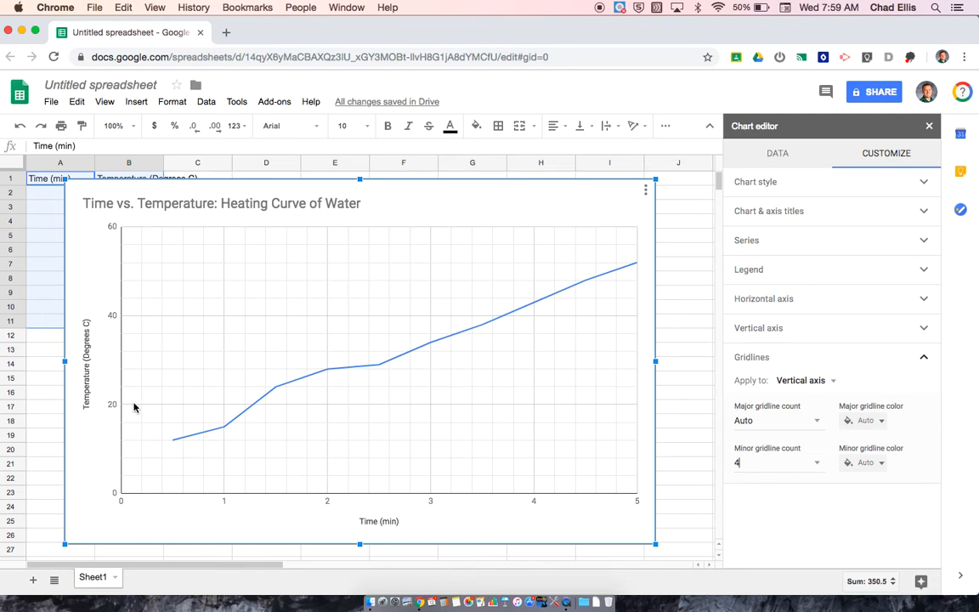
pyautogui.click(816, 464)
pyautogui.click(794, 311)
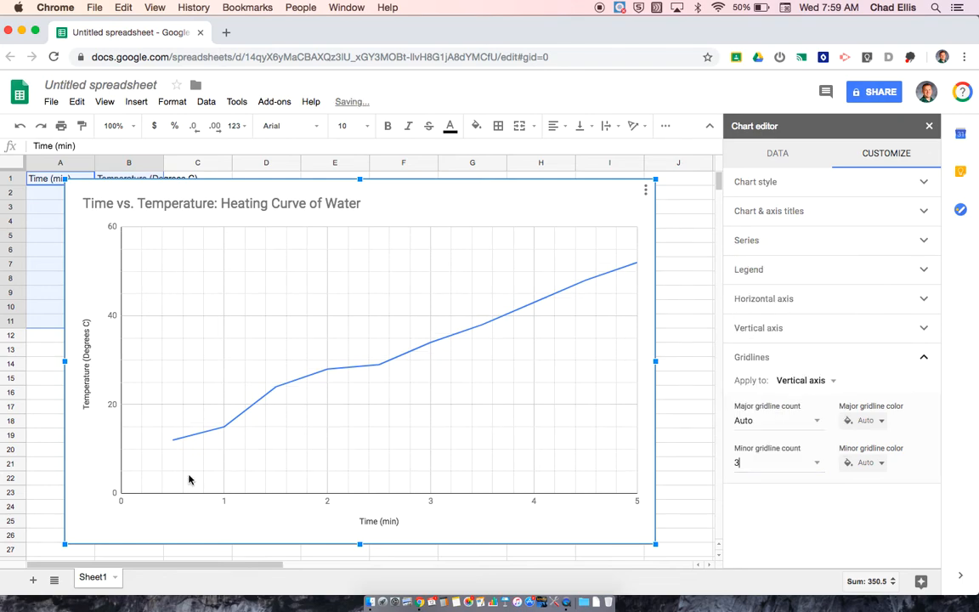